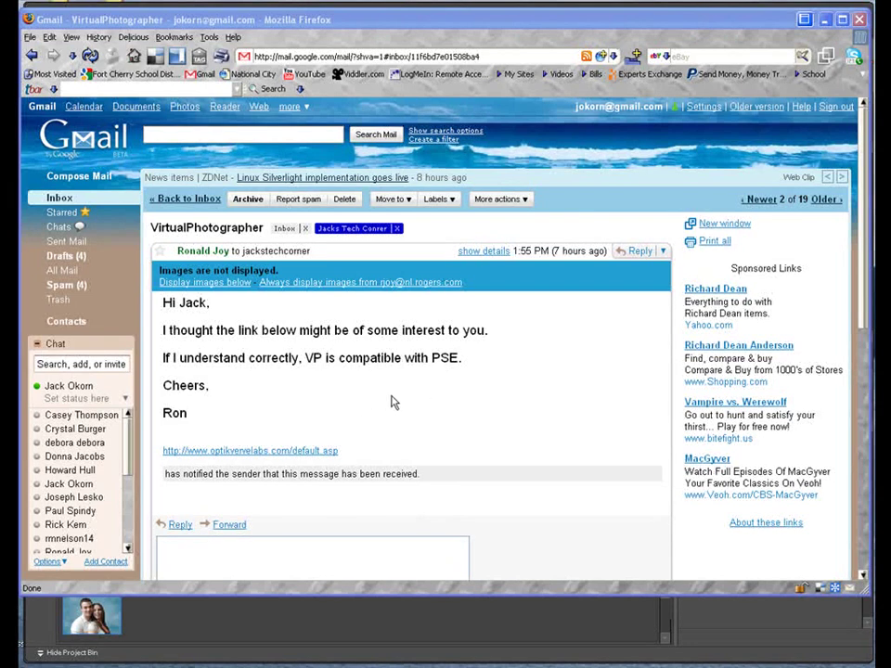
- Follow the email's optikvervelabs.com link and scroll to the virtualPhotographer FREE Download options
{"action": "left_click", "coordinate": [250, 453]}
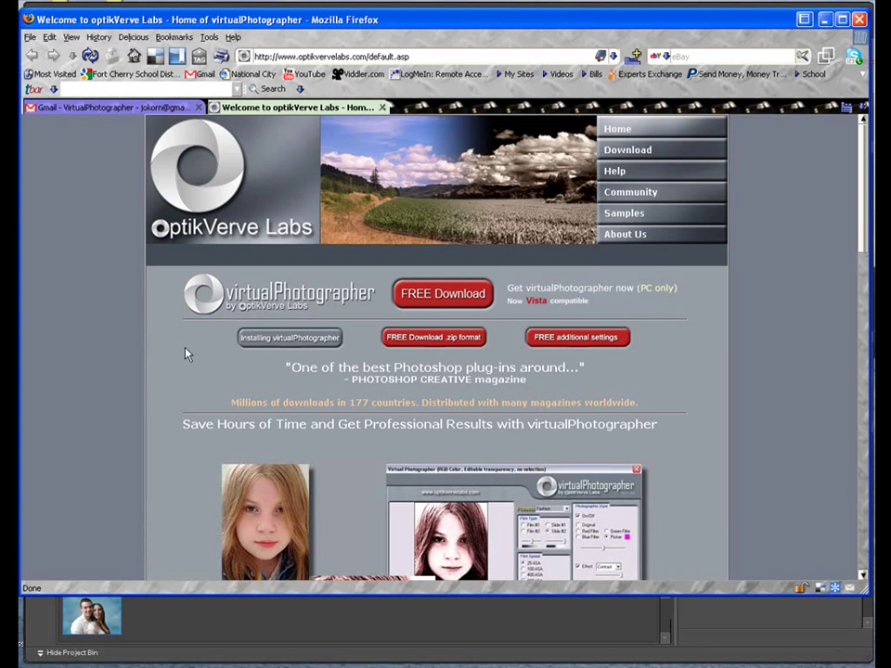
{"action": "scroll", "coordinate": [185, 354], "scroll_direction": "down", "scroll_amount": 6}
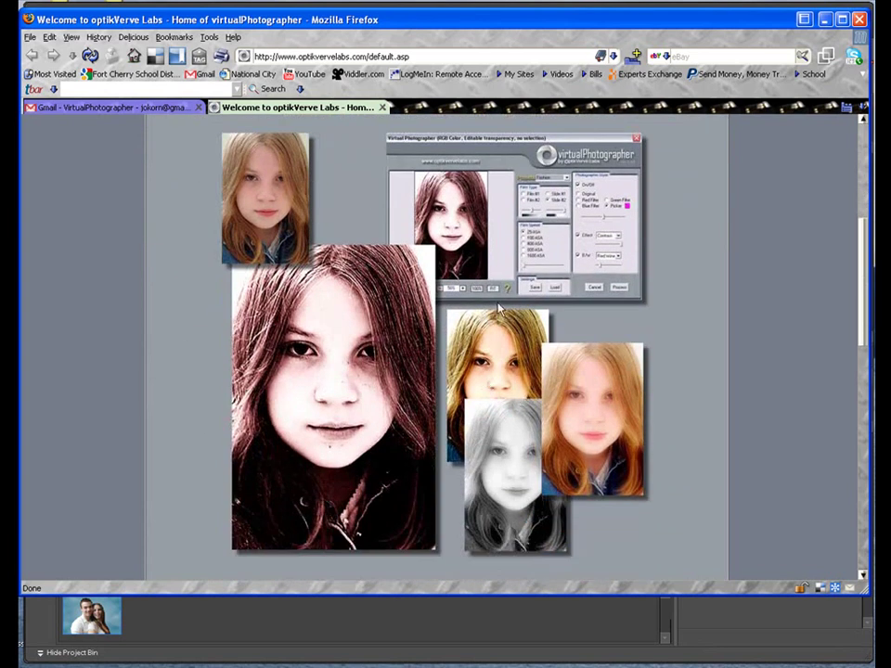
{"action": "scroll", "coordinate": [183, 345], "scroll_direction": "down", "scroll_amount": 4}
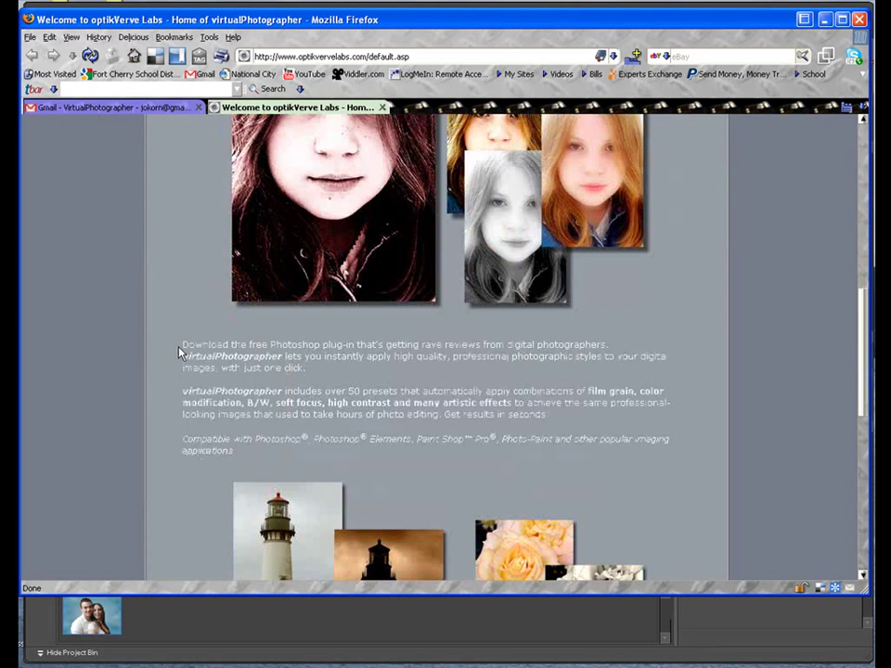
{"action": "scroll", "coordinate": [180, 352], "scroll_direction": "up", "scroll_amount": 4}
{"action": "scroll", "coordinate": [180, 353], "scroll_direction": "down", "scroll_amount": 4}
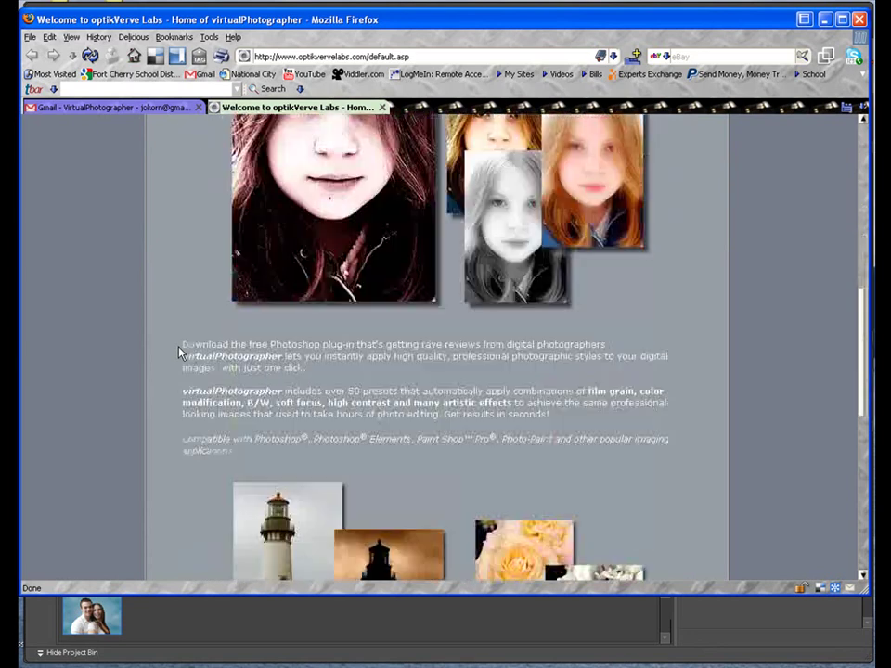
{"action": "scroll", "coordinate": [179, 353], "scroll_direction": "down", "scroll_amount": 5}
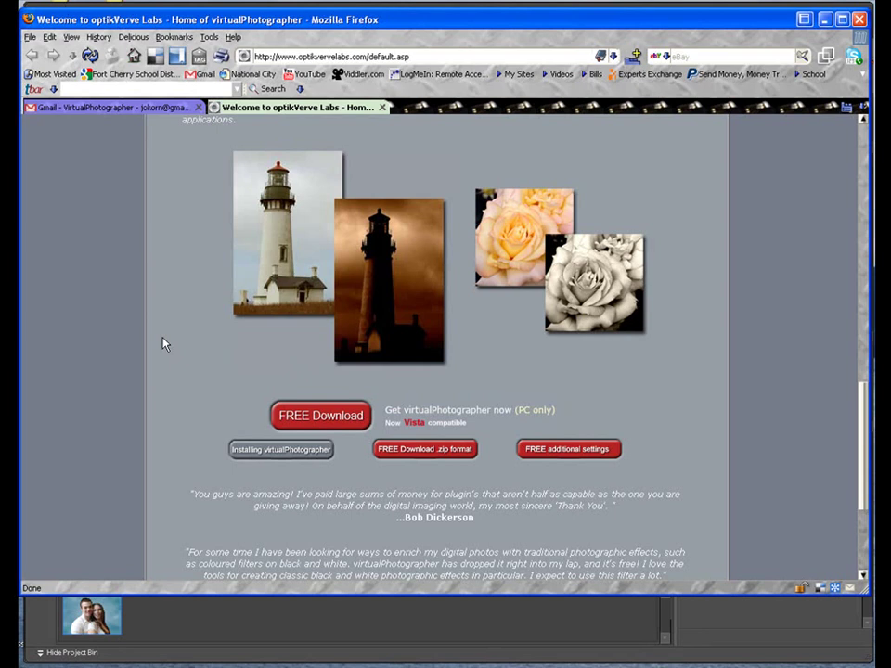
{"action": "scroll", "coordinate": [162, 343], "scroll_direction": "down", "scroll_amount": 2}
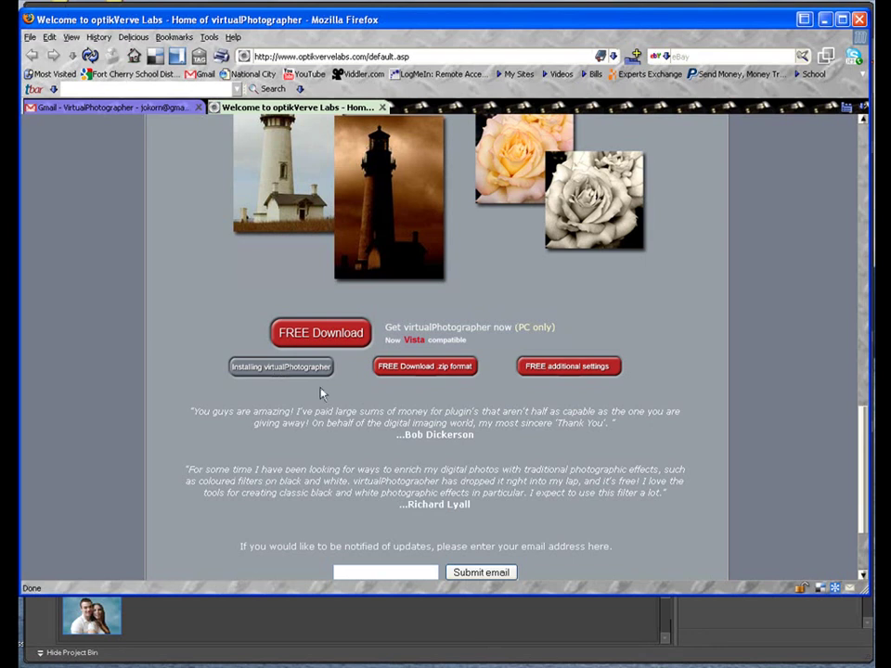
- Save the virtualPhotographer .zip download to disk and move up to the list of drives
{"action": "left_click", "coordinate": [426, 369]}
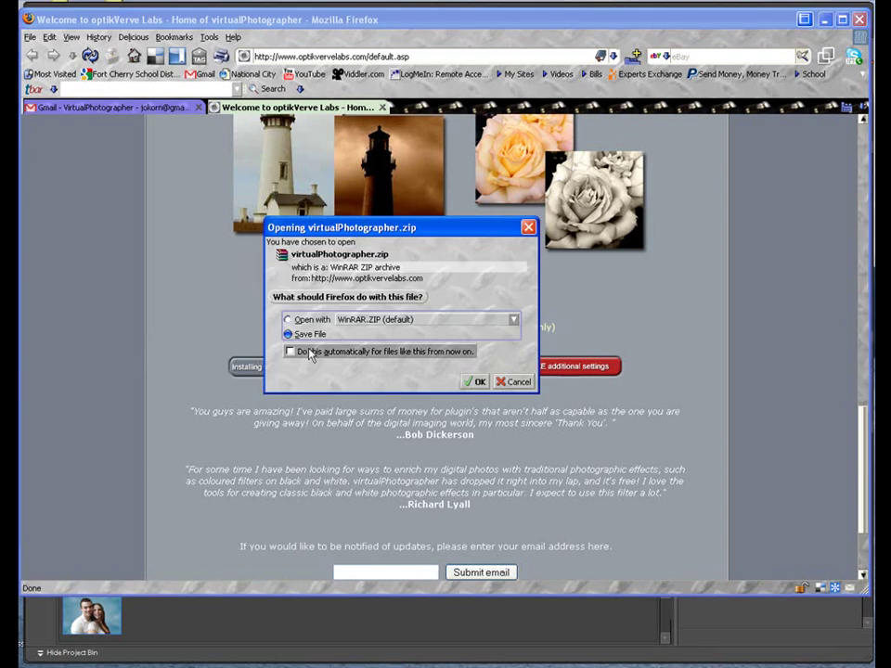
{"action": "left_click", "coordinate": [477, 382]}
{"action": "left_click_drag", "start_coordinate": [442, 228], "coordinate": [417, 147]}
{"action": "left_click", "coordinate": [515, 163]}
{"action": "left_click", "coordinate": [516, 162]}
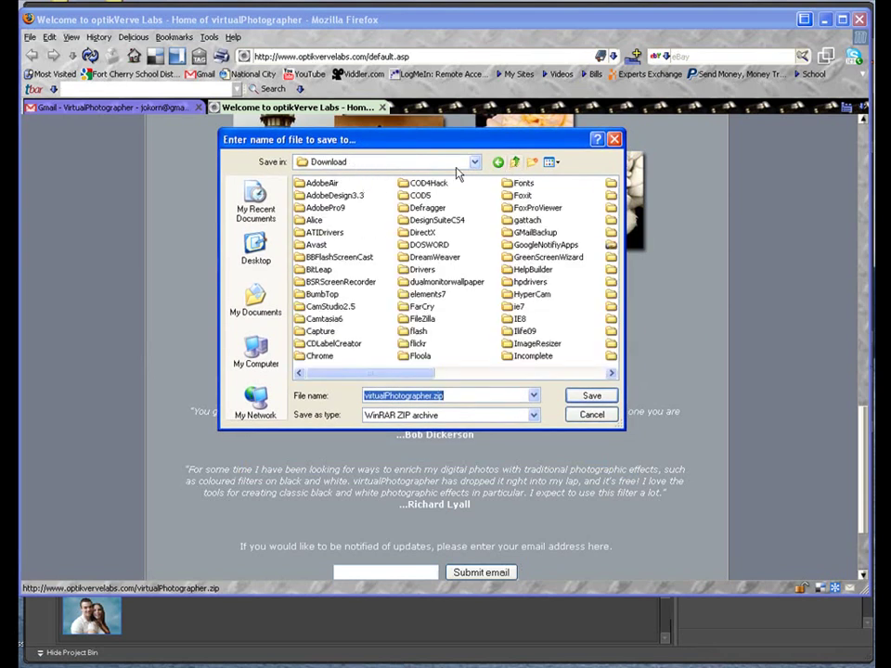
{"action": "left_click", "coordinate": [516, 164]}
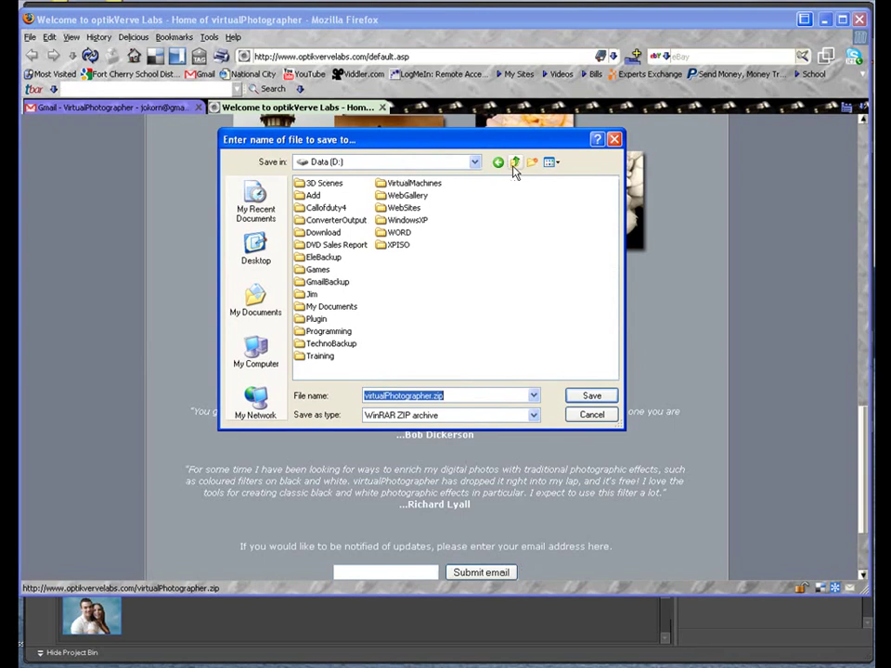
{"action": "left_click", "coordinate": [516, 163]}
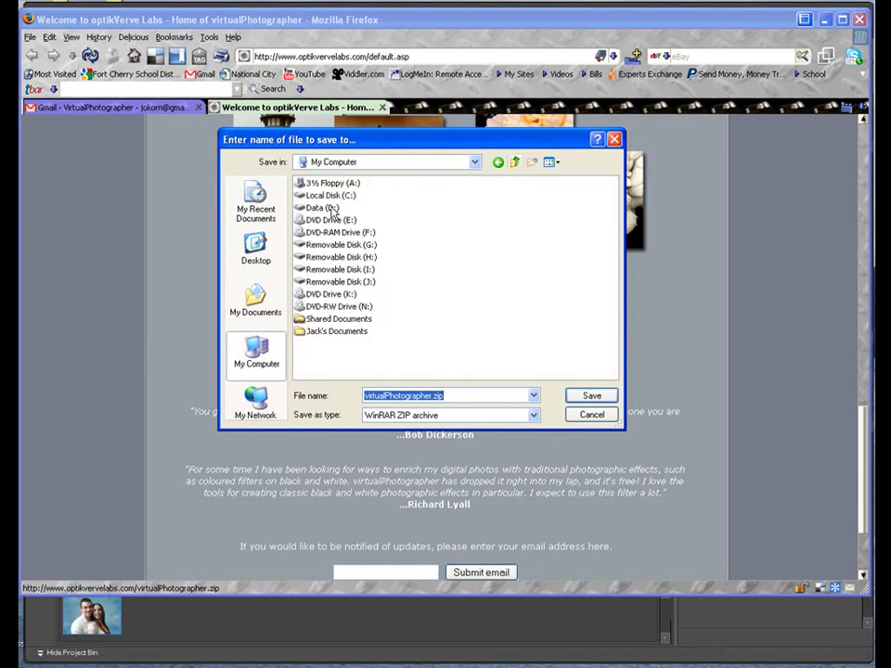
- Save virtualPhotographer.zip into D:\Download\PhotoshopPlugins\VirtualPhotographyer, replacing the existing copy
{"action": "double_click", "coordinate": [331, 207]}
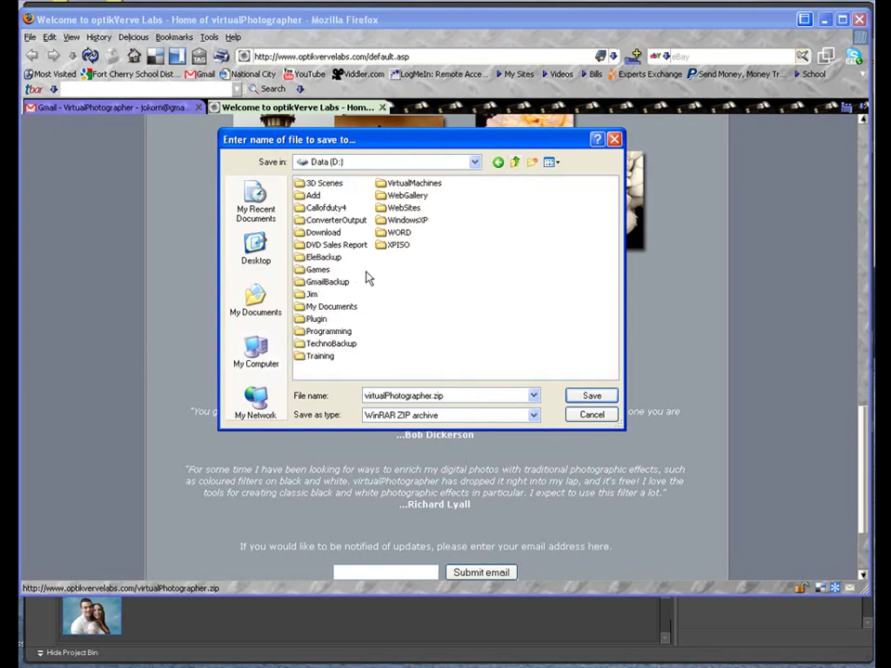
{"action": "left_click", "coordinate": [325, 233]}
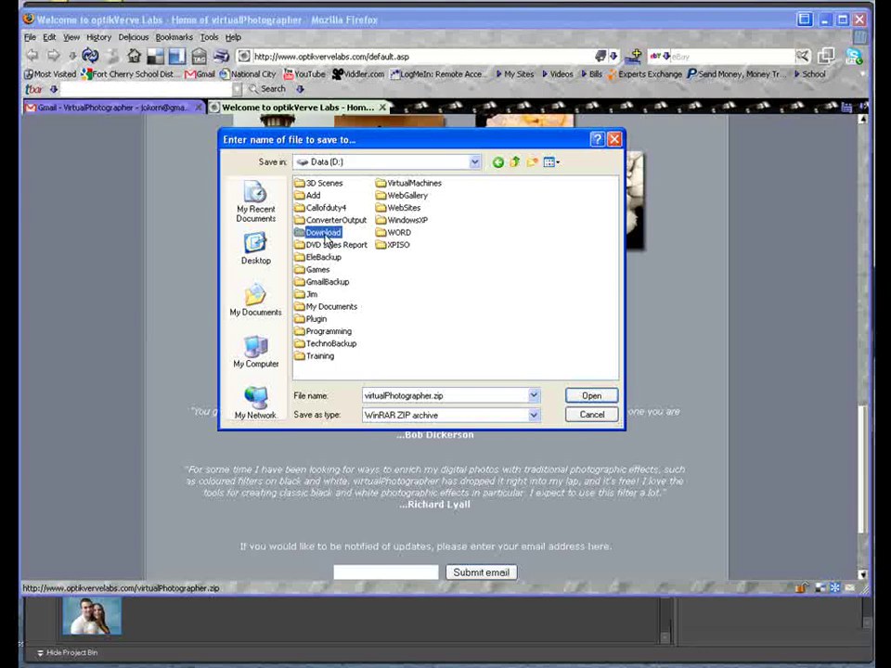
{"action": "double_click", "coordinate": [325, 233]}
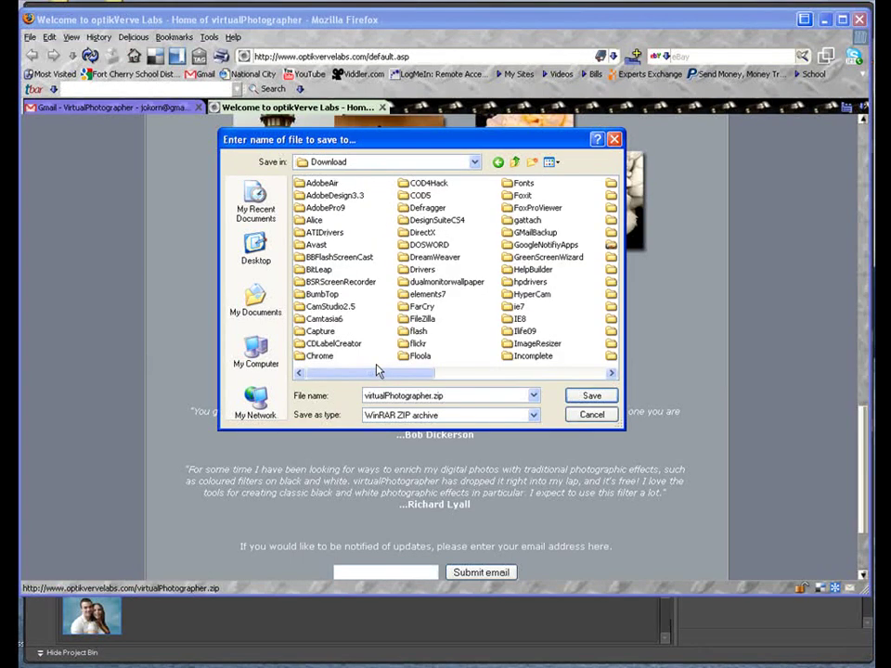
{"action": "left_click_drag", "start_coordinate": [378, 373], "coordinate": [463, 379]}
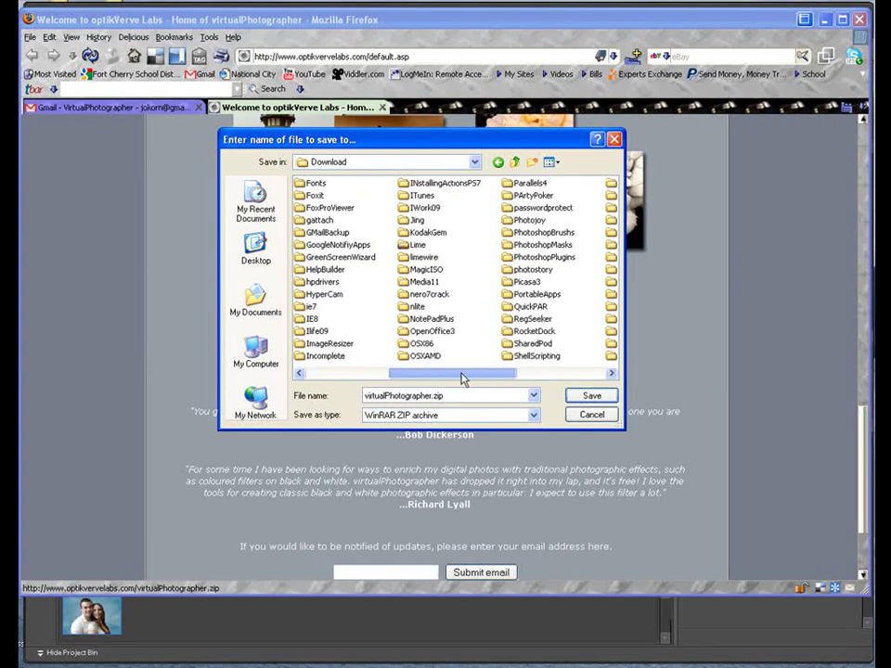
{"action": "double_click", "coordinate": [525, 259]}
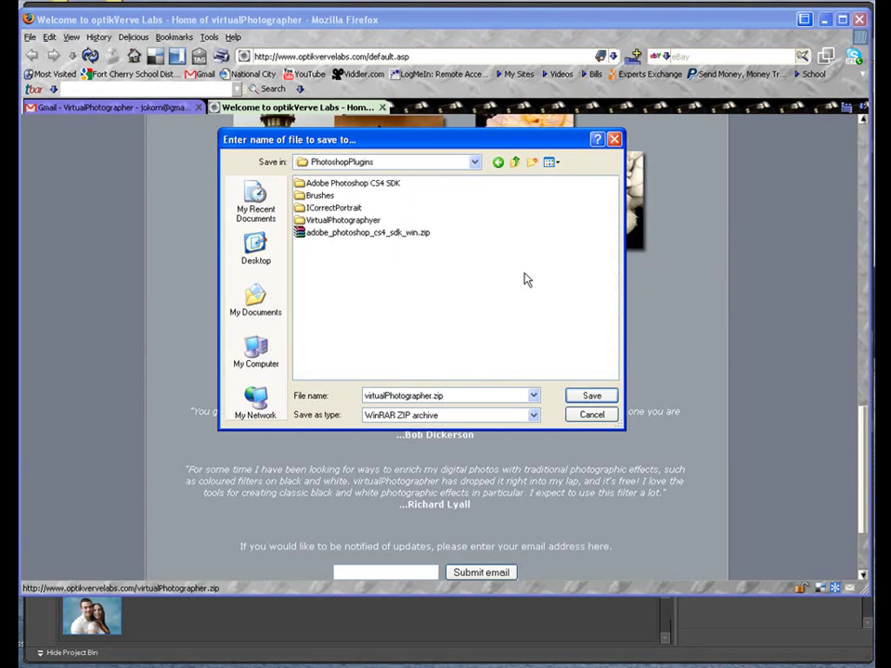
{"action": "double_click", "coordinate": [325, 221]}
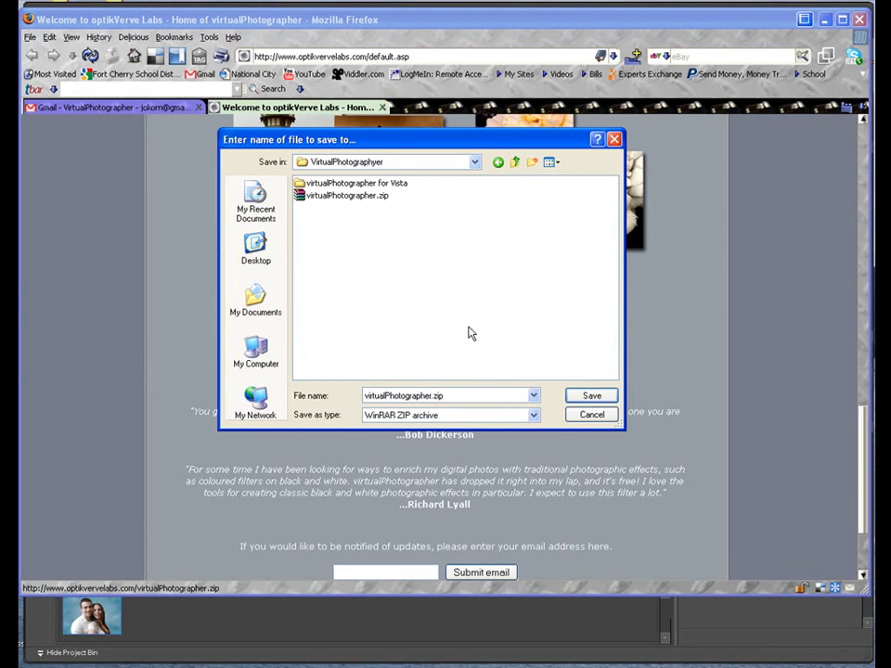
{"action": "left_click", "coordinate": [585, 398]}
{"action": "left_click", "coordinate": [423, 389]}
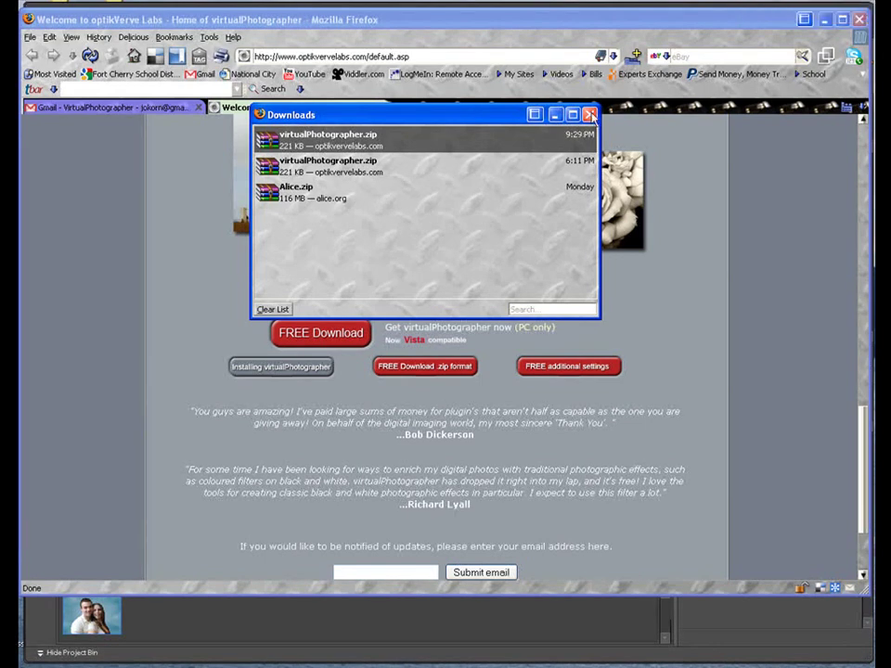
- Close the downloads list and browse My Computer to D:\Download\PhotoshopPlugins\VirtualPhotographyer
{"action": "left_click", "coordinate": [590, 115]}
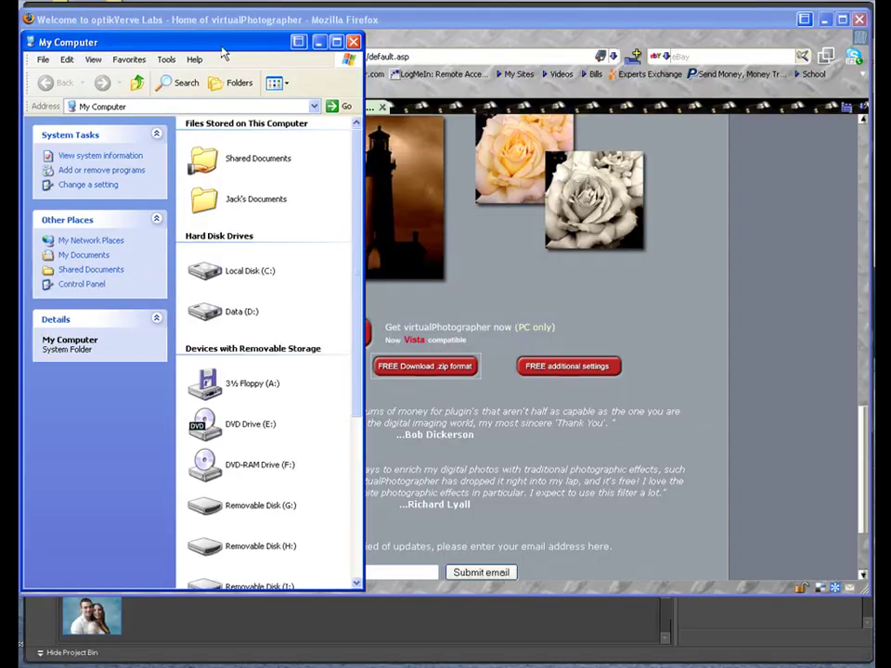
{"action": "left_click_drag", "start_coordinate": [223, 42], "coordinate": [309, 32]}
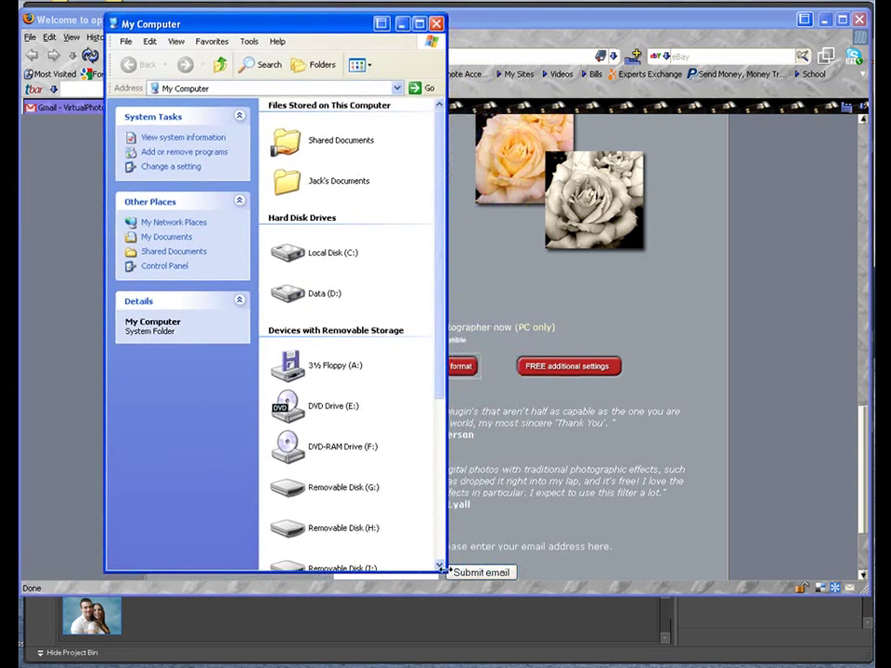
{"action": "left_click_drag", "start_coordinate": [442, 569], "coordinate": [783, 571]}
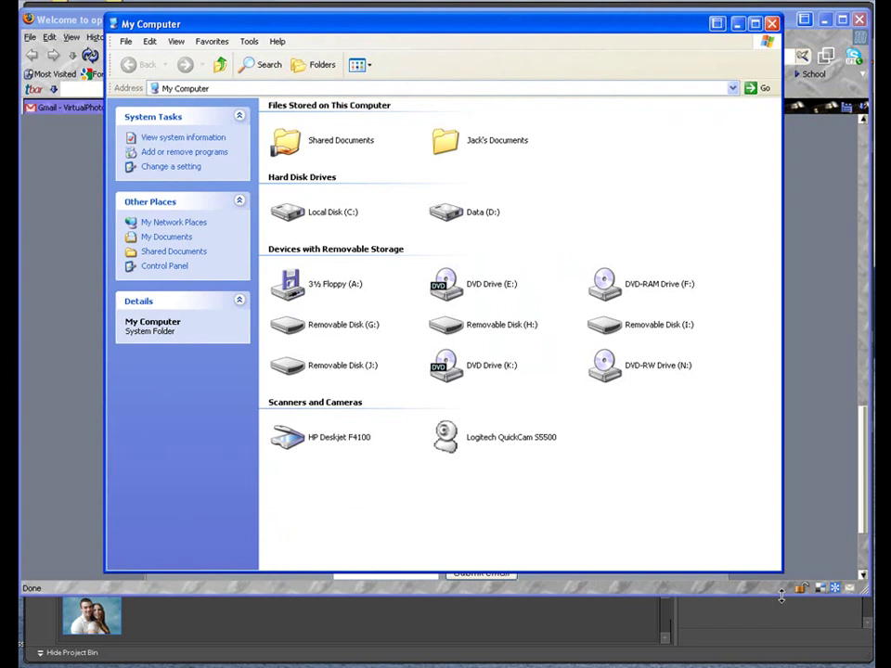
{"action": "double_click", "coordinate": [446, 217]}
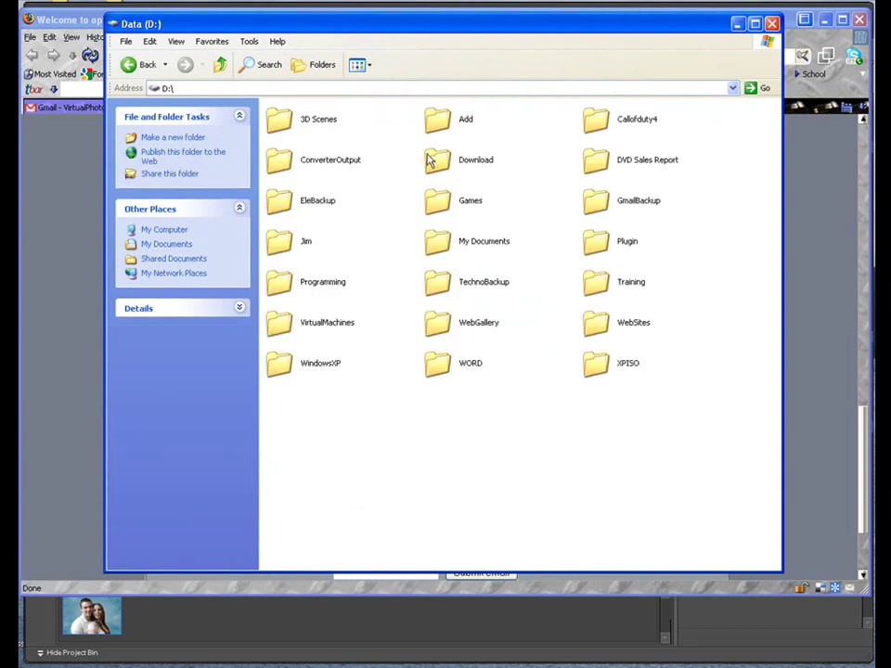
{"action": "double_click", "coordinate": [433, 163]}
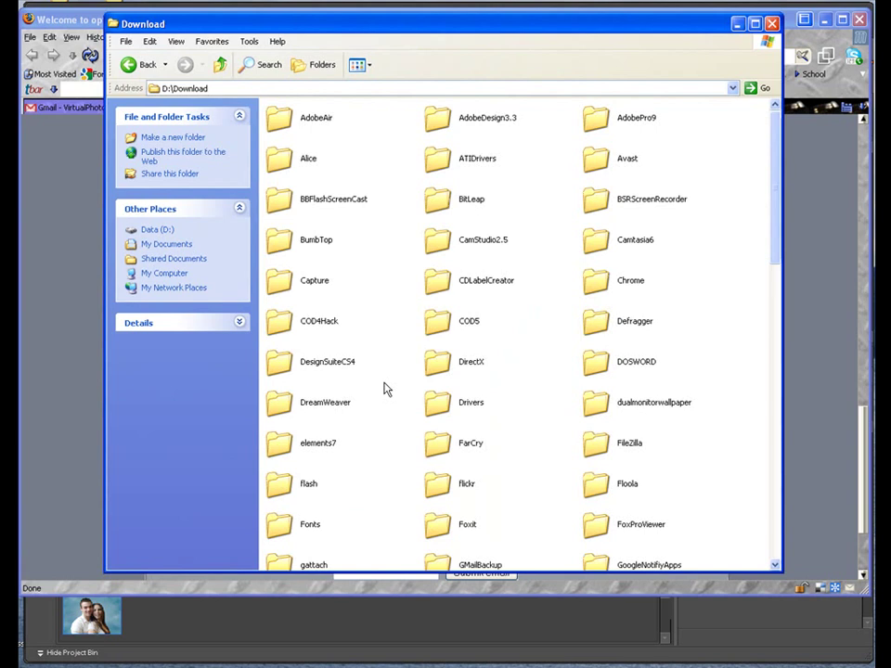
{"action": "scroll", "coordinate": [387, 390], "scroll_direction": "down", "scroll_amount": 8}
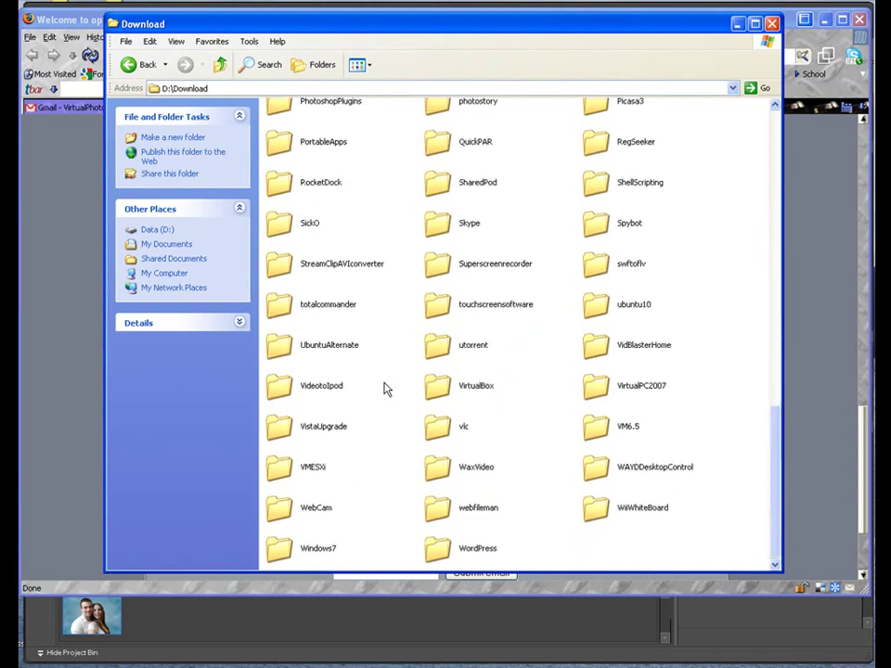
{"action": "scroll", "coordinate": [388, 390], "scroll_direction": "up", "scroll_amount": 2}
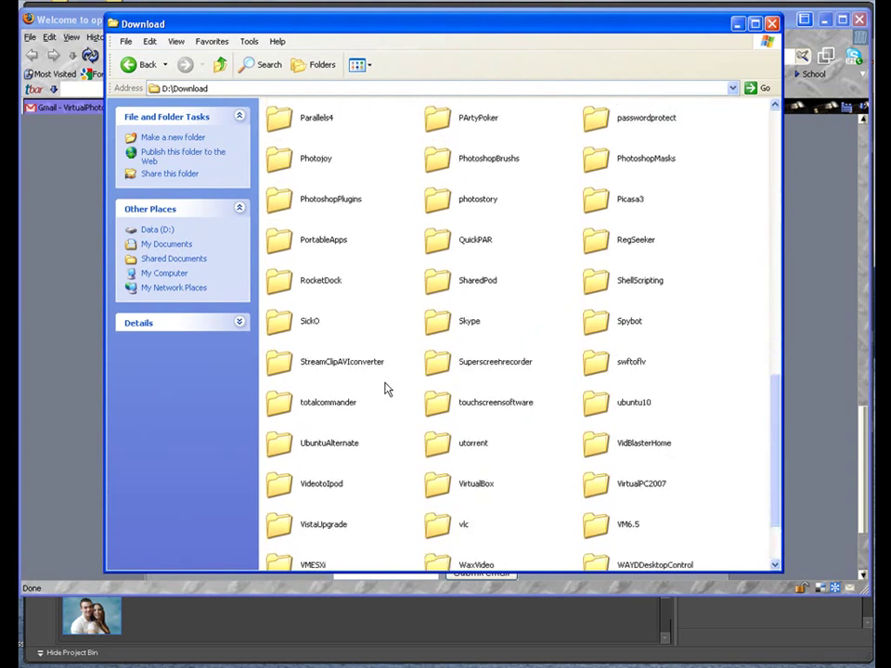
{"action": "double_click", "coordinate": [344, 205]}
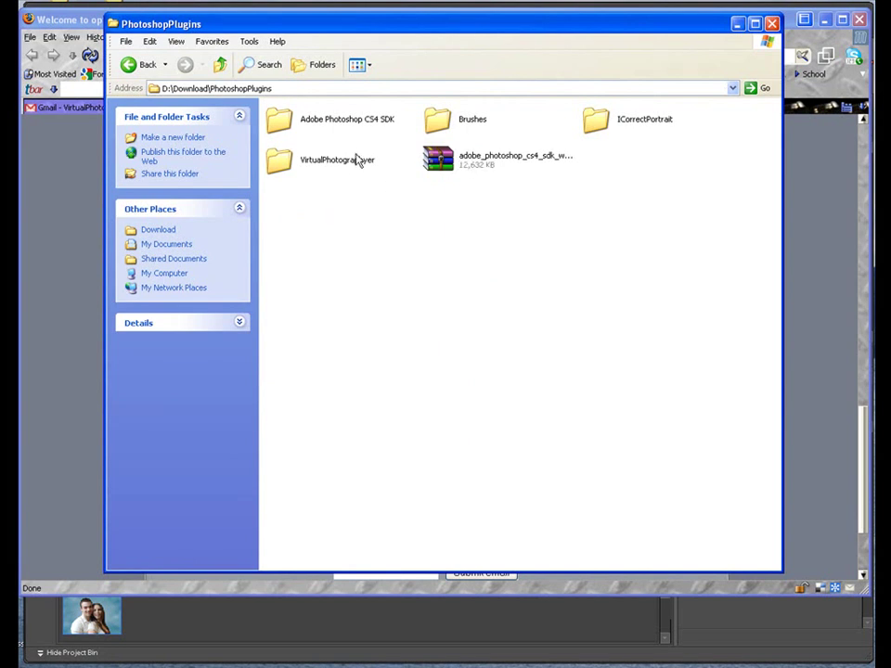
{"action": "left_click", "coordinate": [337, 160]}
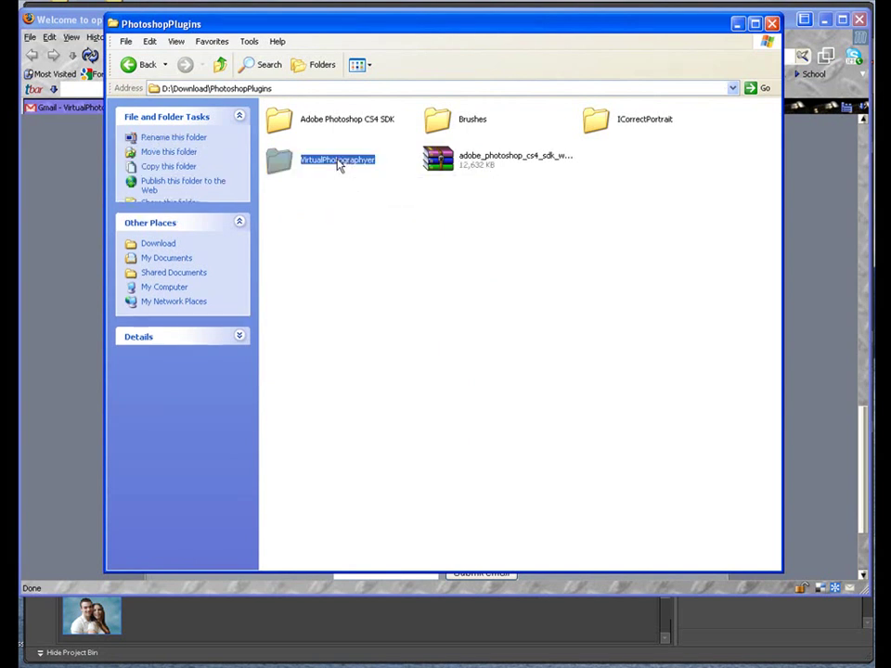
{"action": "left_click", "coordinate": [337, 159]}
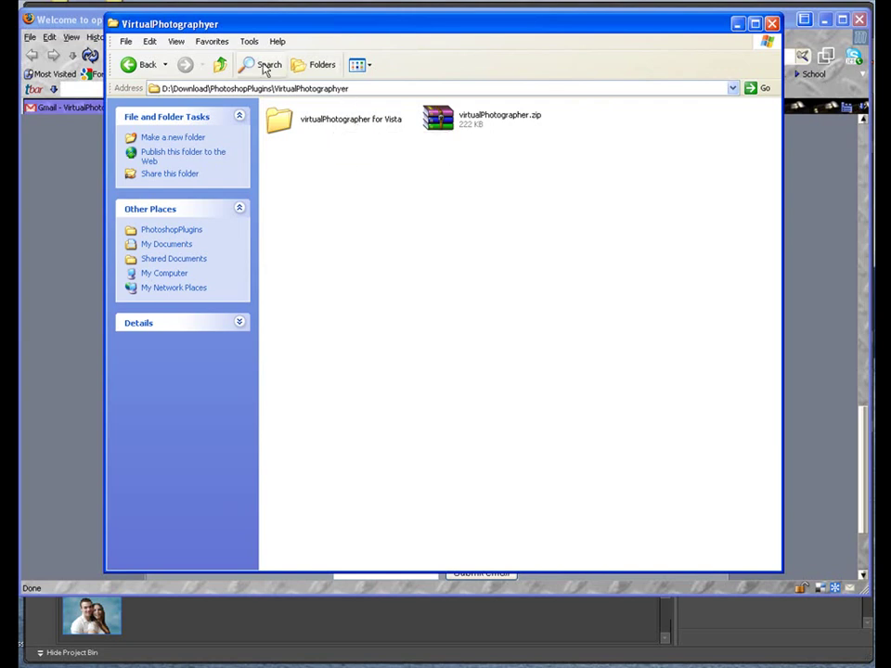
- Rename the VirtualPhotographyer folder to VirtualPhotographer and open it
{"action": "left_click", "coordinate": [220, 65]}
{"action": "left_click", "coordinate": [316, 162]}
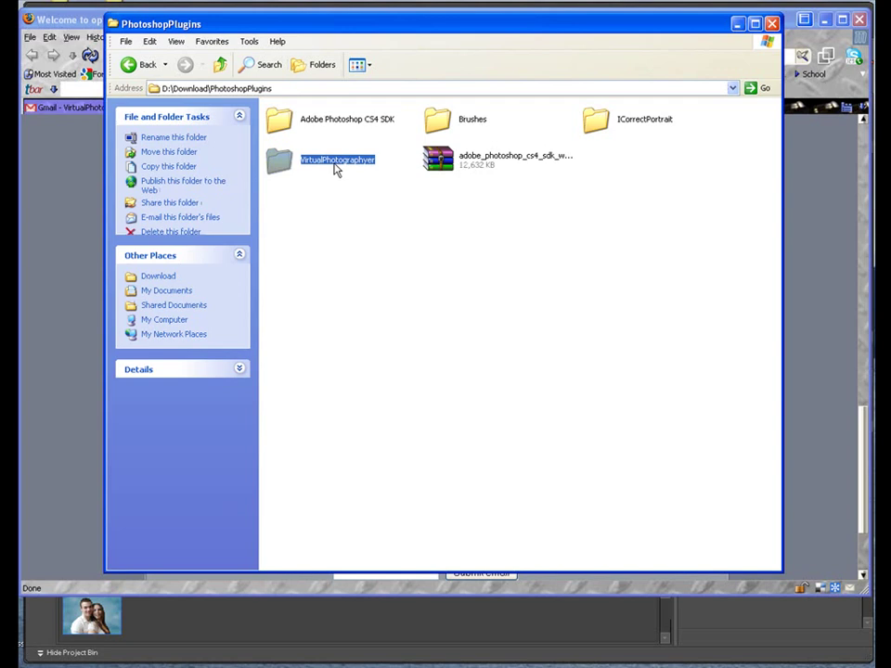
{"action": "left_click", "coordinate": [336, 165]}
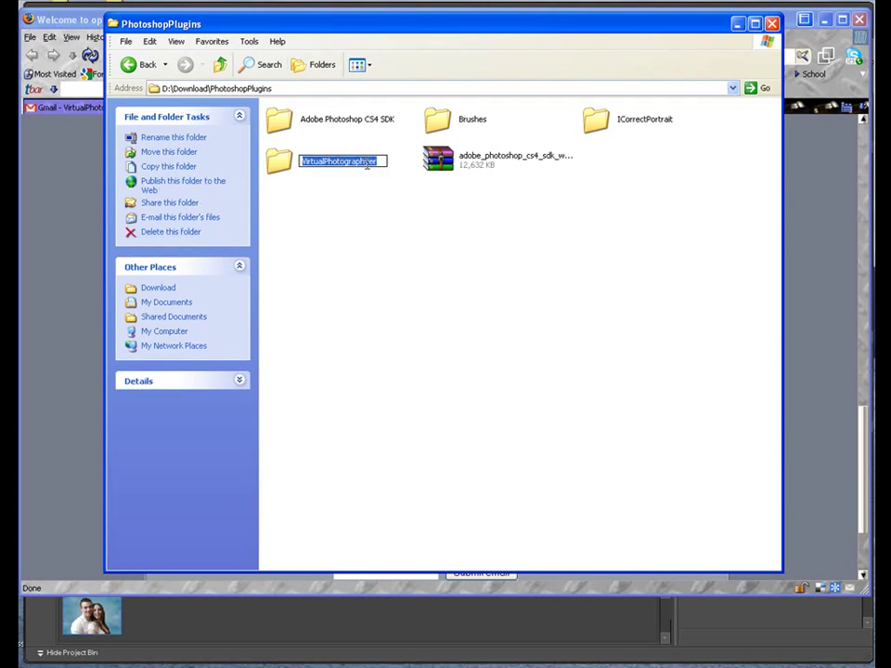
{"action": "left_click", "coordinate": [368, 164]}
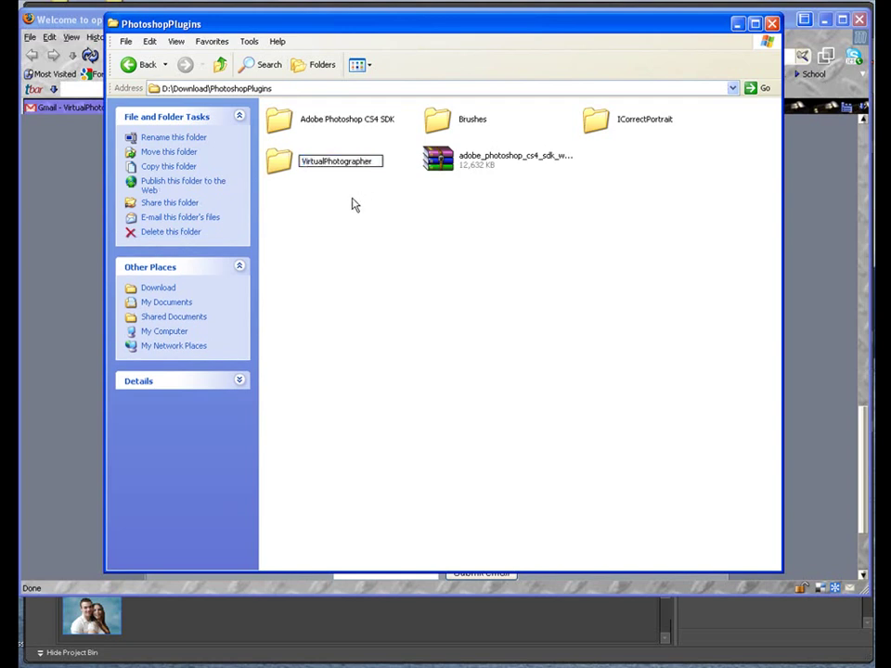
{"action": "key", "text": "Return"}
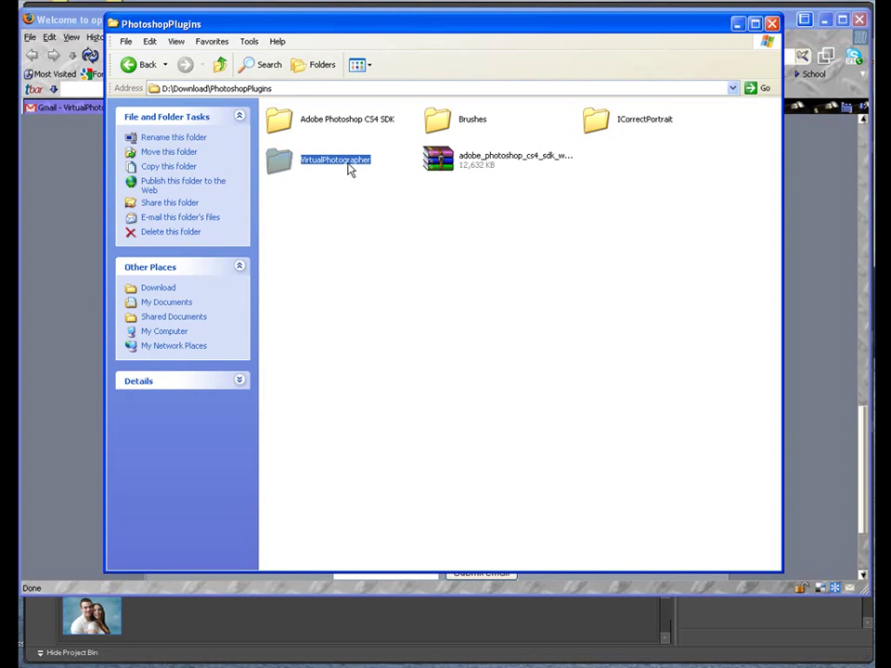
{"action": "double_click", "coordinate": [350, 168]}
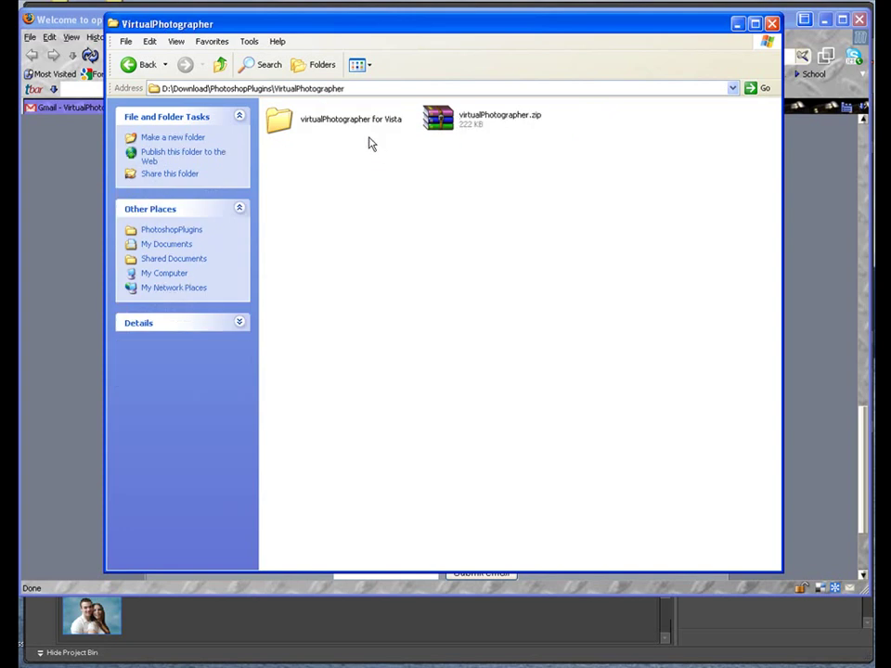
- Open virtualPhotographer.zip as a compressed folder, then open the virtualPhotographer for Vista folder
{"action": "double_click", "coordinate": [443, 122]}
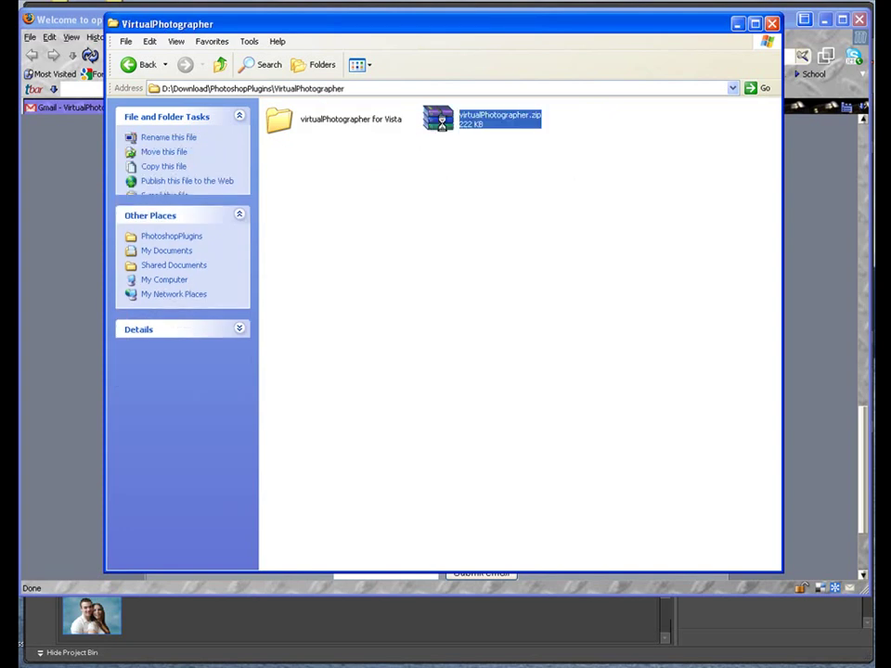
{"action": "right_click", "coordinate": [441, 122]}
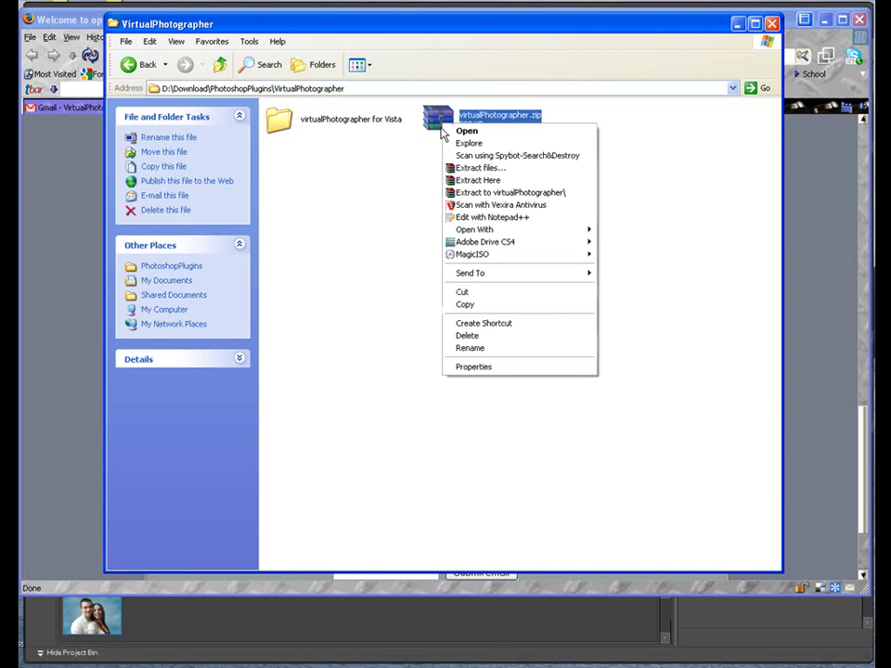
{"action": "mouse_move", "coordinate": [470, 234]}
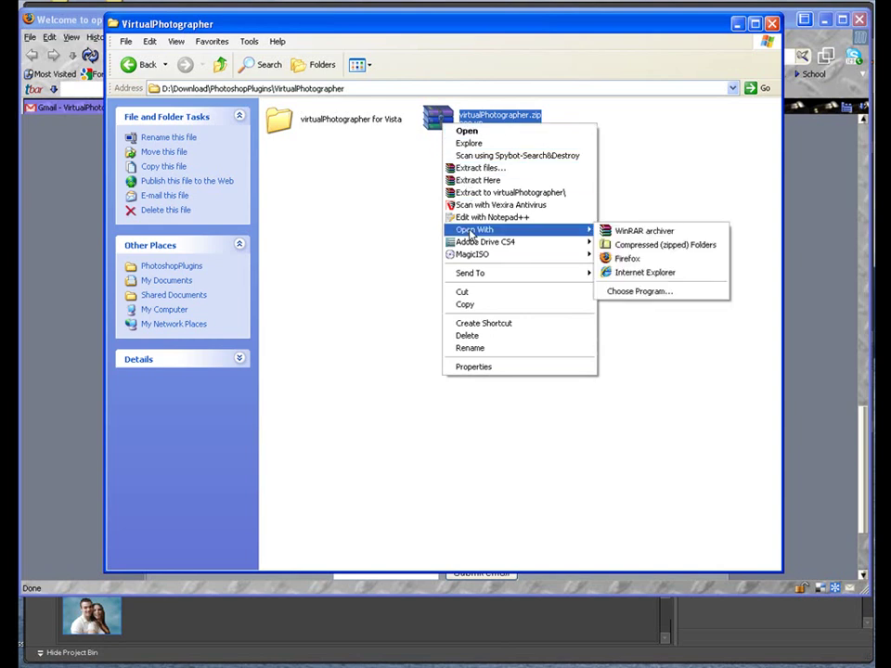
{"action": "left_click", "coordinate": [645, 246]}
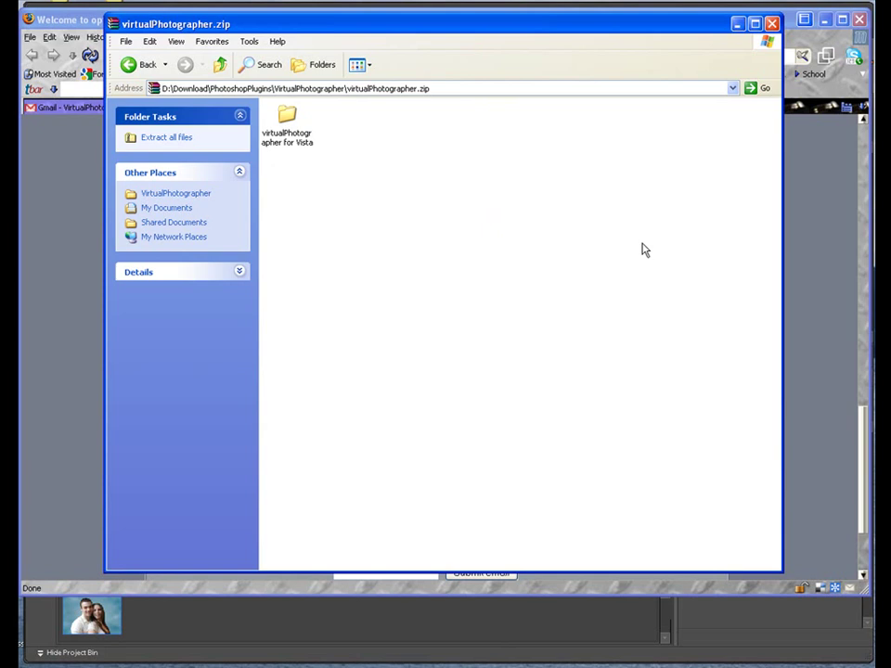
{"action": "left_click", "coordinate": [220, 64]}
{"action": "double_click", "coordinate": [329, 125]}
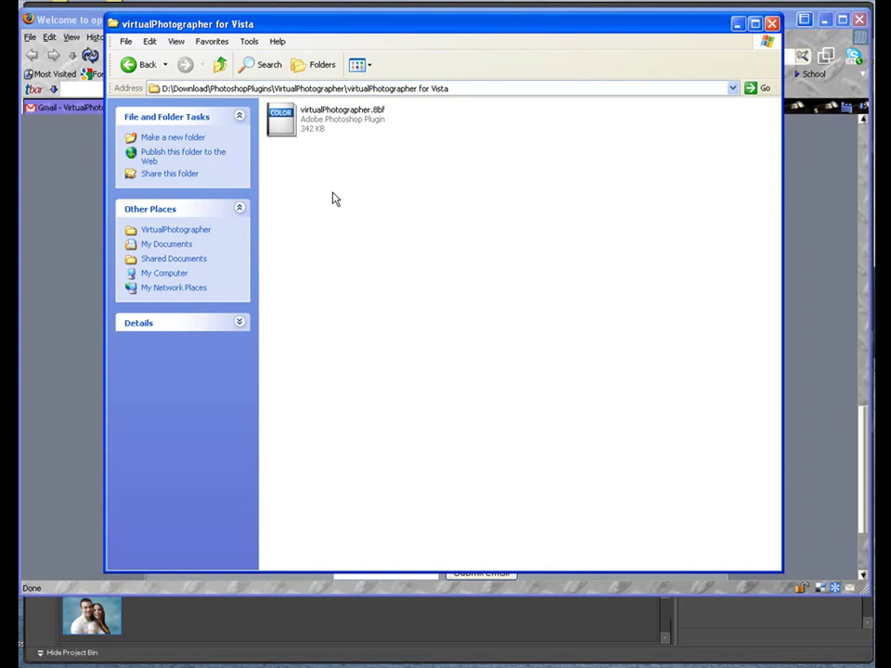
- Copy the virtualPhotographer.8bf plugin file
{"action": "left_click", "coordinate": [335, 119]}
{"action": "right_click", "coordinate": [334, 119]}
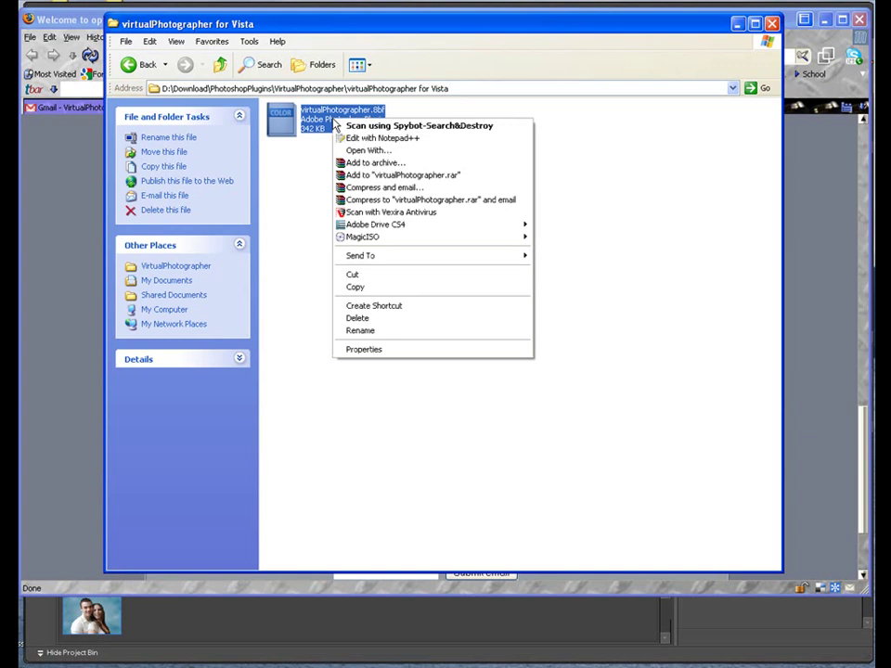
{"action": "left_click", "coordinate": [350, 288]}
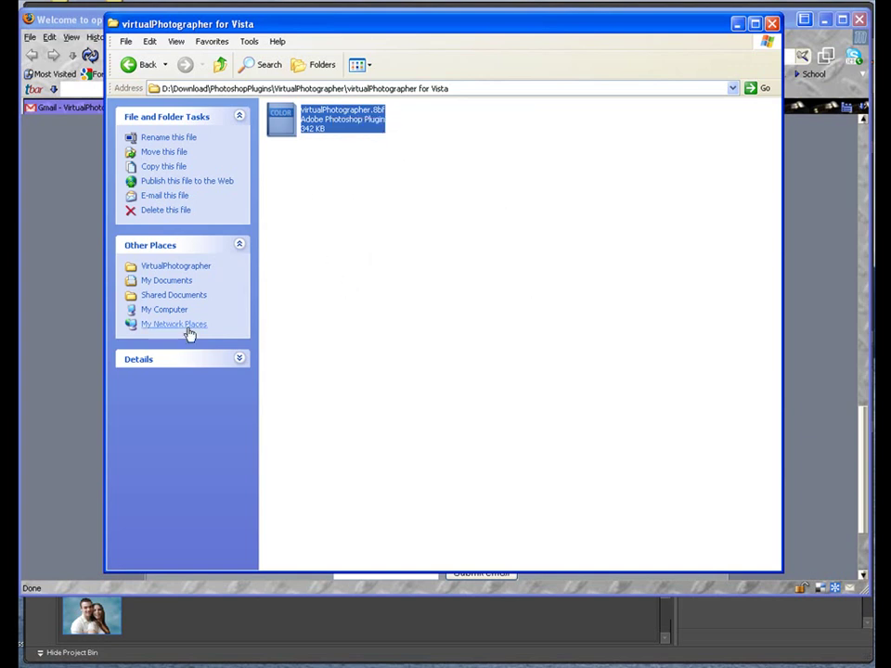
- Browse to C:\Program Files\Adobe\Photoshop Elements 7.0\Plug-Ins
{"action": "left_click", "coordinate": [163, 311]}
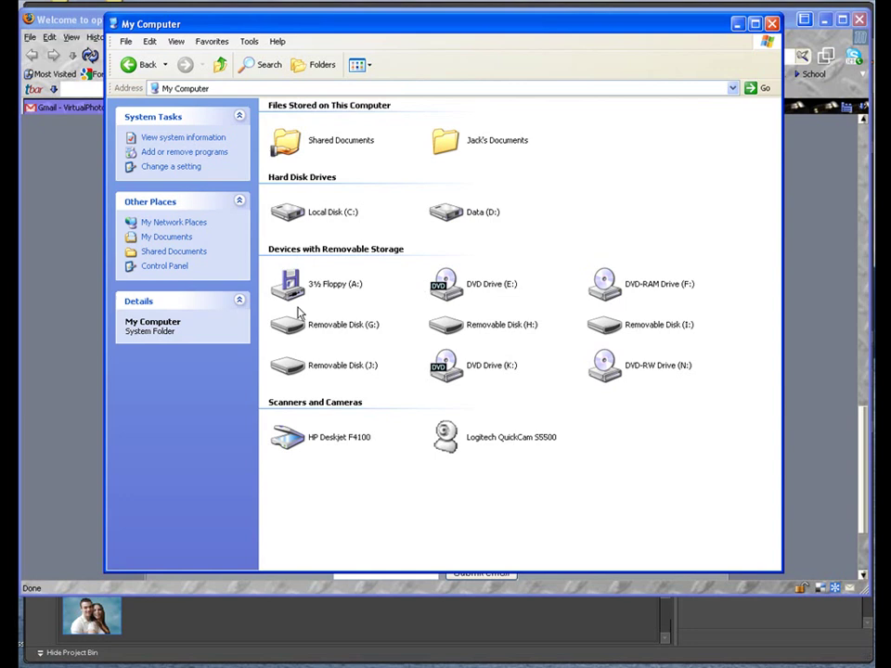
{"action": "double_click", "coordinate": [339, 218]}
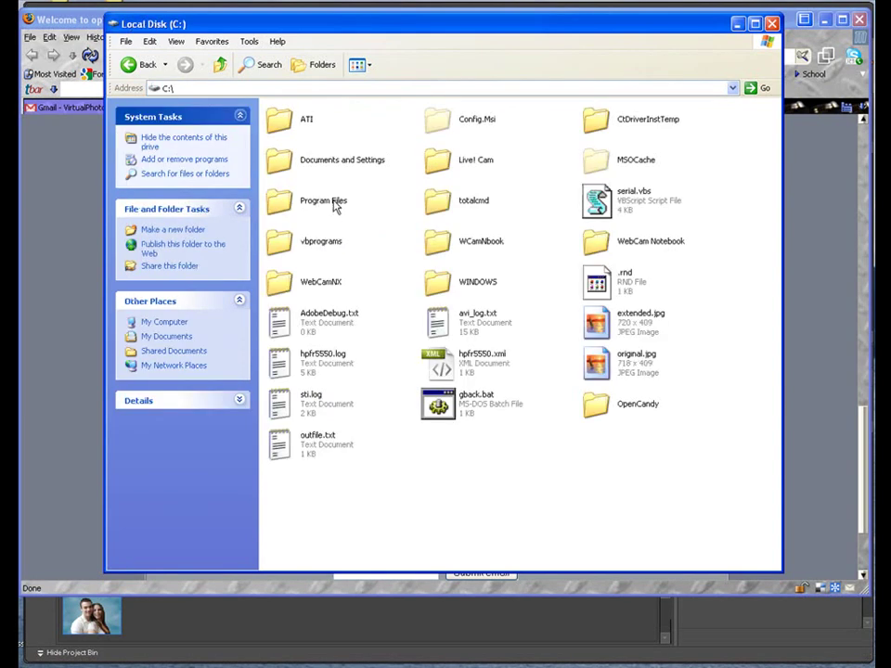
{"action": "double_click", "coordinate": [335, 205]}
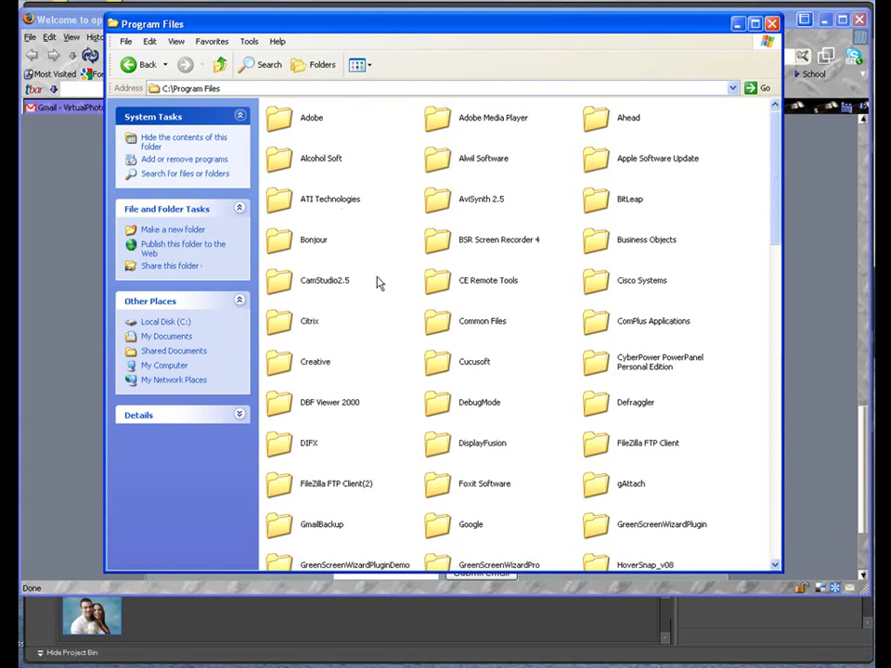
{"action": "double_click", "coordinate": [280, 125]}
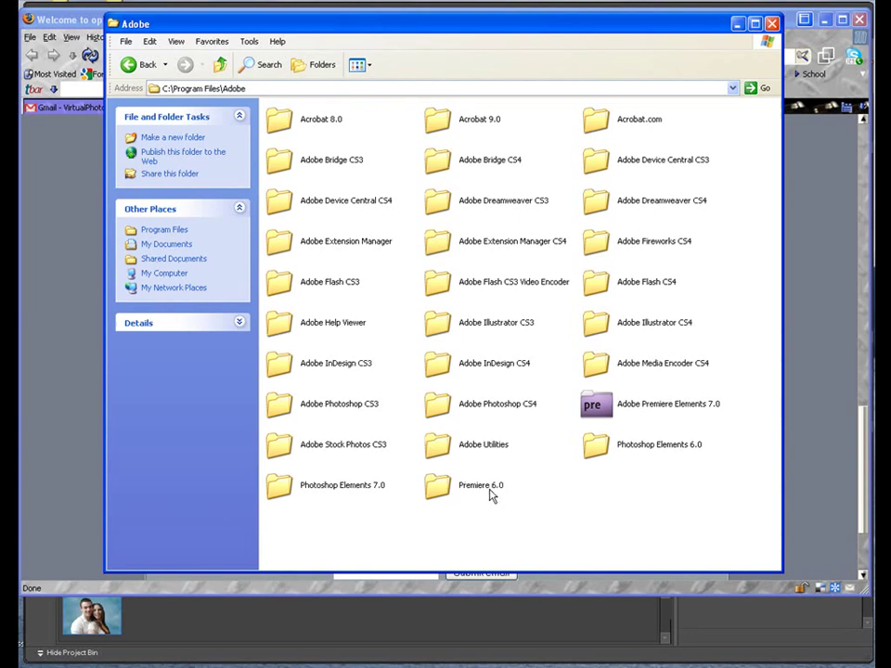
{"action": "double_click", "coordinate": [362, 486]}
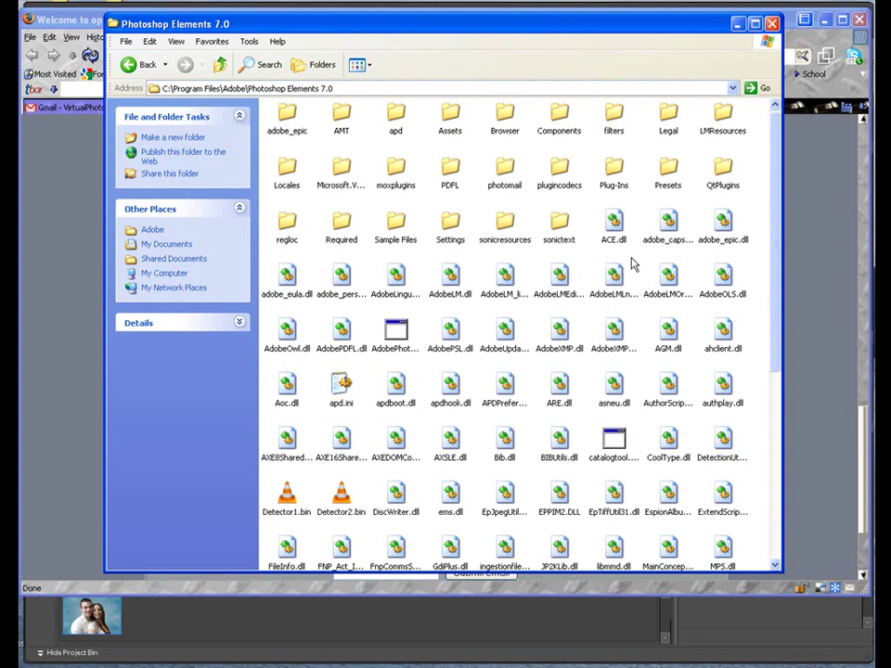
{"action": "double_click", "coordinate": [614, 172]}
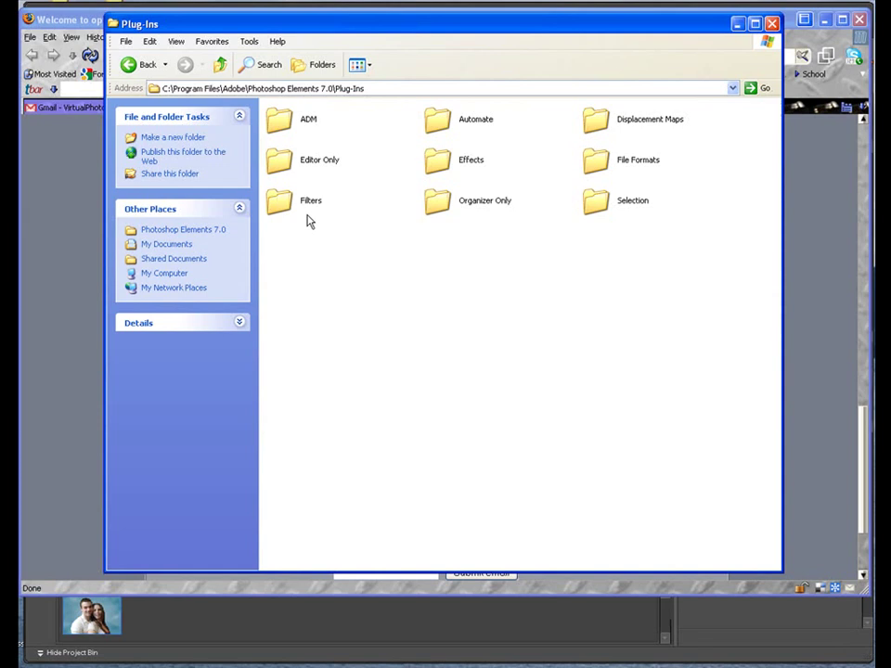
- Paste virtualPhotographer.8bf into the Filters folder, replacing the existing plugin, and check it
{"action": "double_click", "coordinate": [281, 202]}
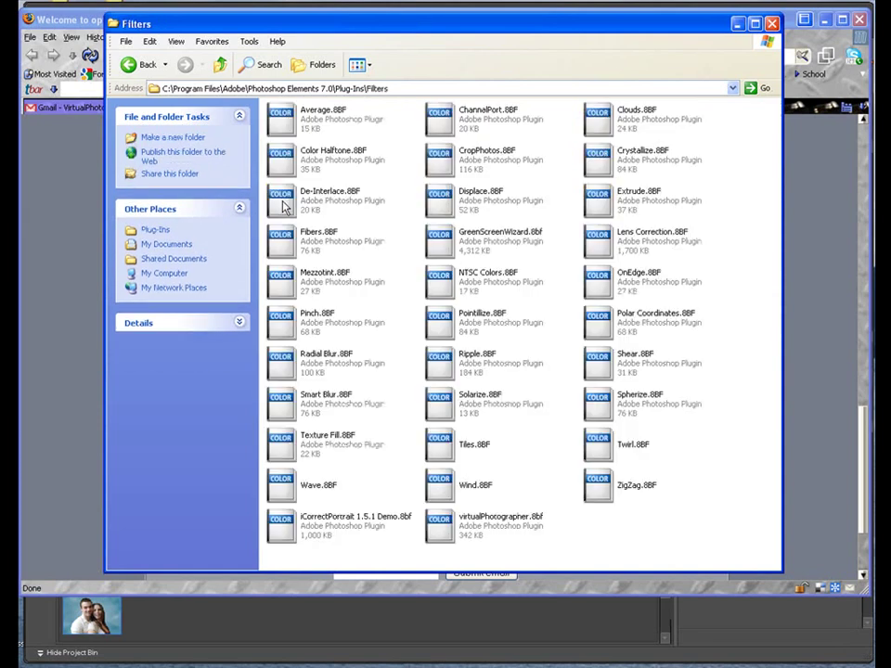
{"action": "right_click", "coordinate": [396, 230]}
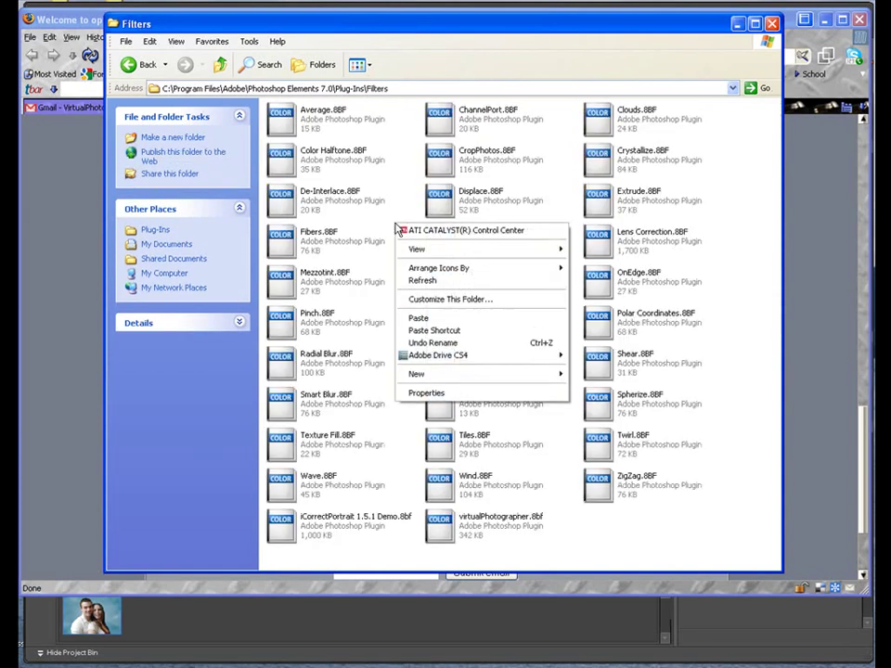
{"action": "left_click", "coordinate": [410, 320]}
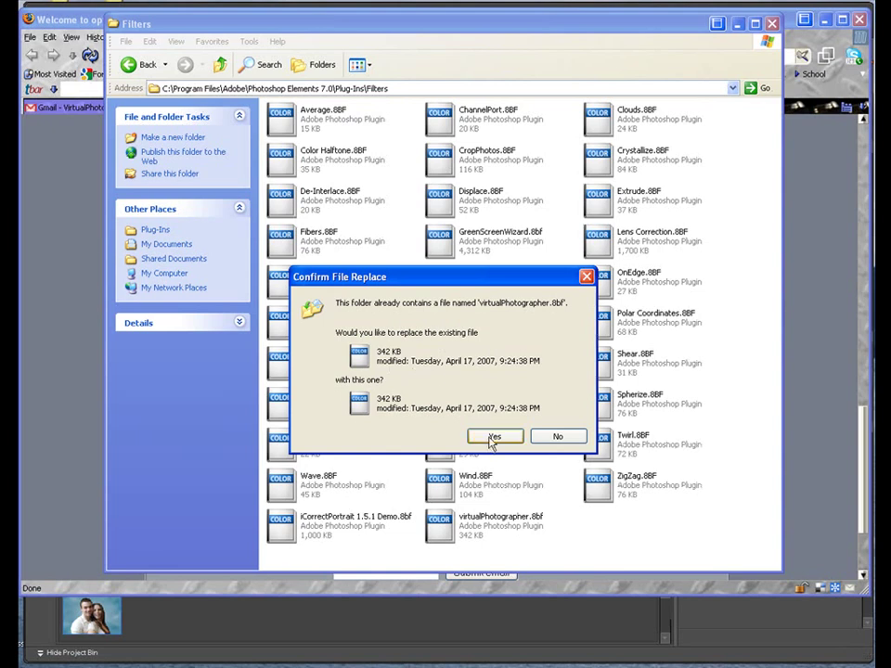
{"action": "left_click", "coordinate": [555, 436]}
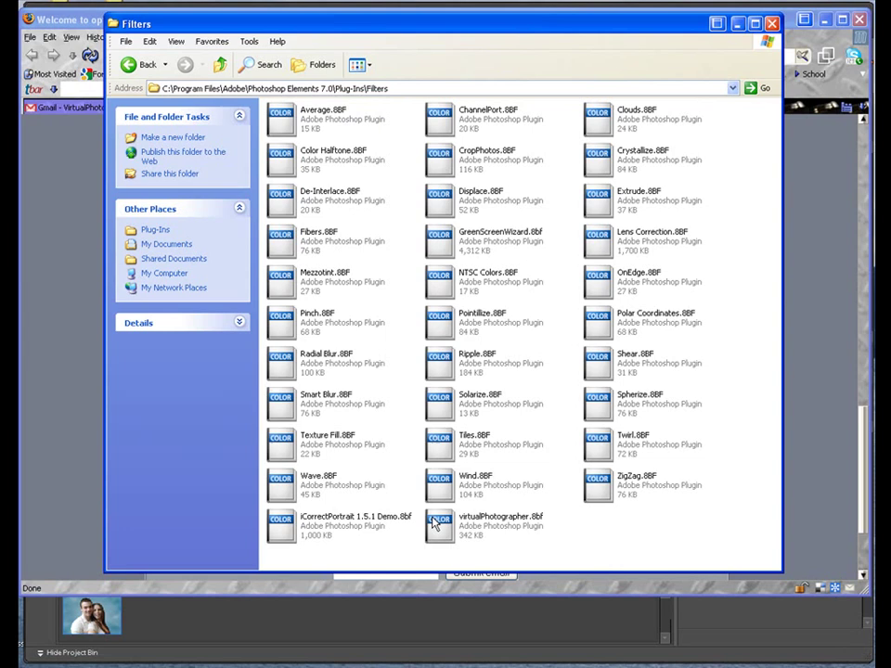
{"action": "left_click", "coordinate": [469, 527]}
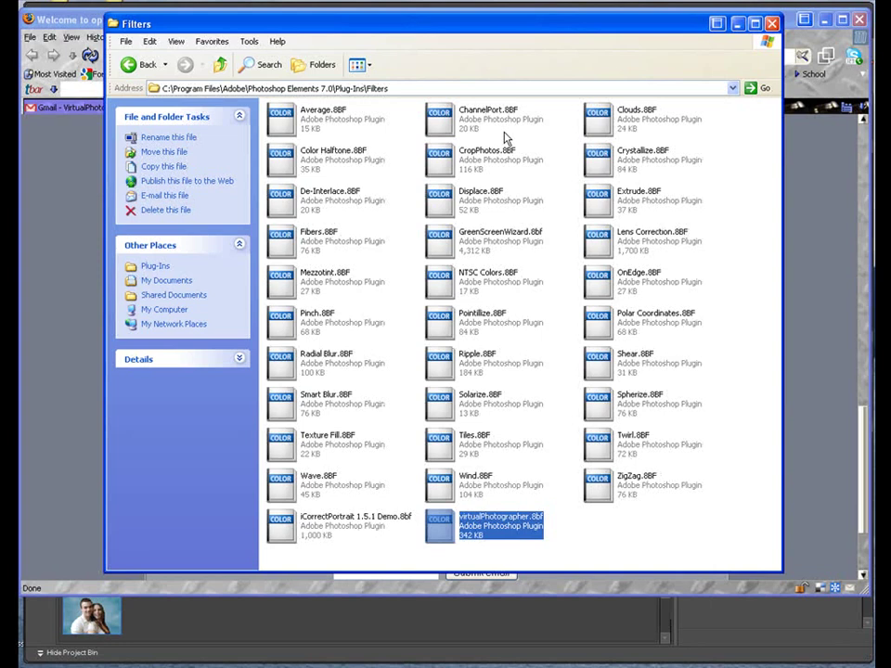
- Close the Filters window and minimise Firefox to reveal the couple photo in Photoshop Elements
{"action": "left_click", "coordinate": [772, 24]}
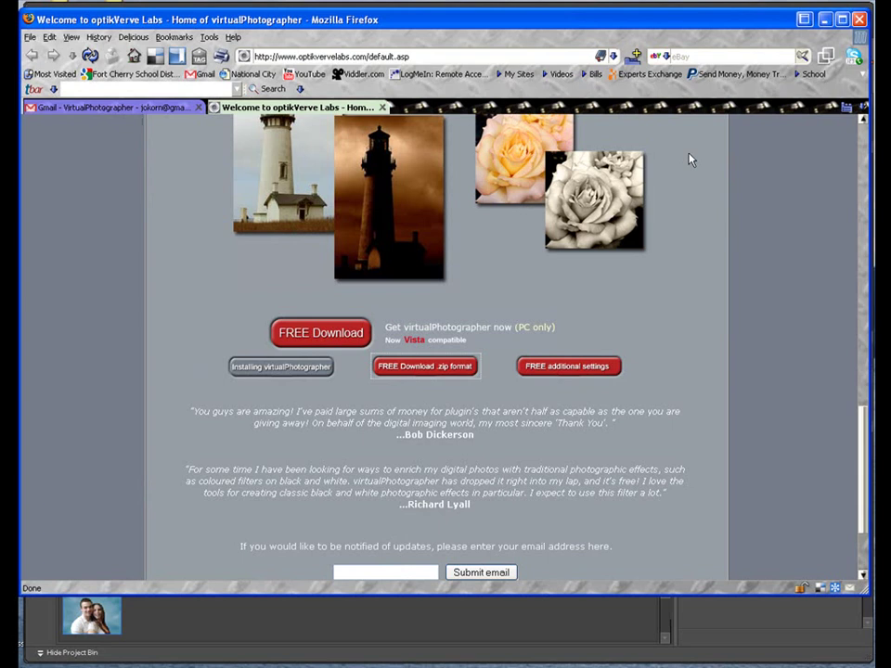
{"action": "left_click", "coordinate": [859, 20]}
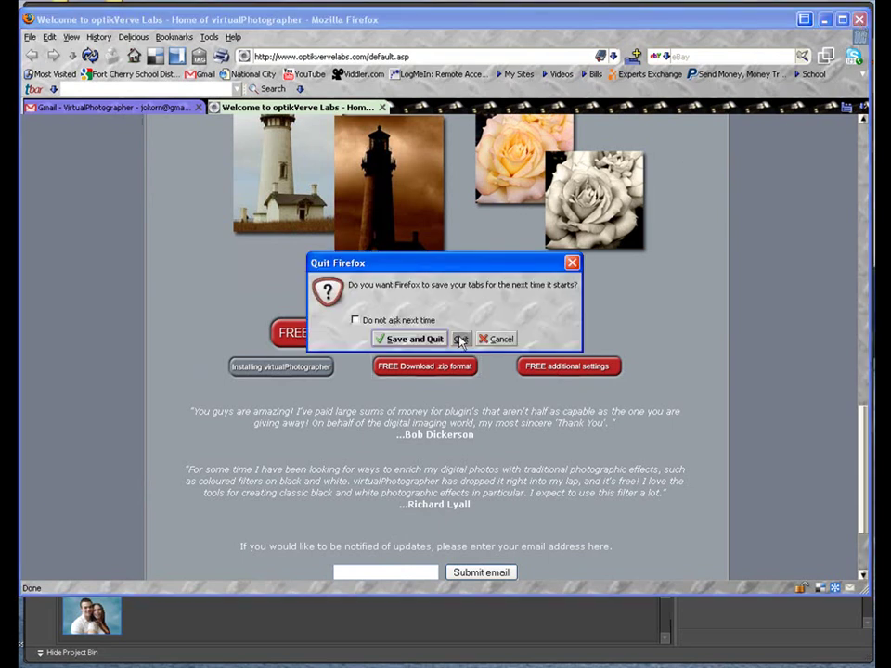
{"action": "left_click", "coordinate": [499, 340]}
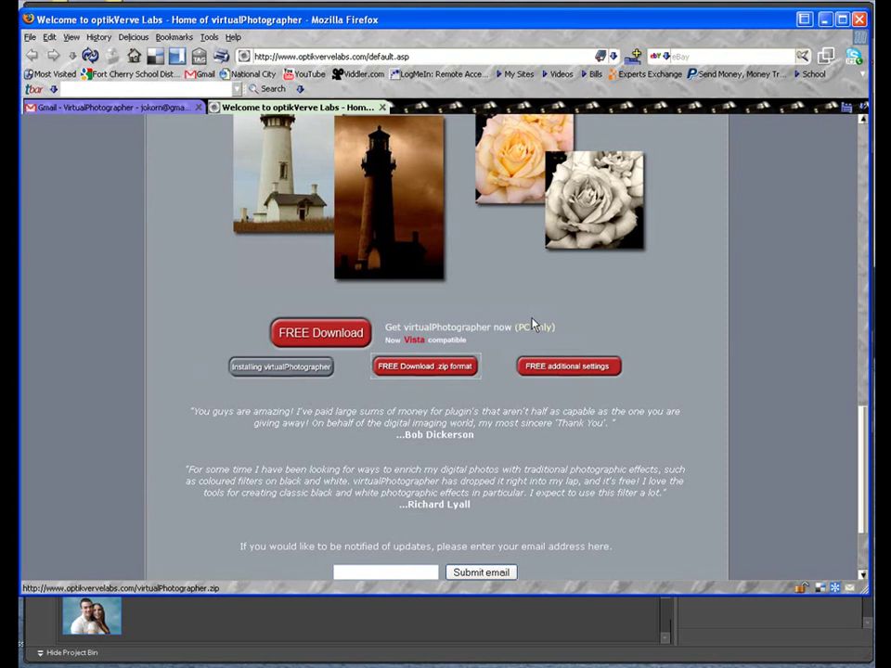
{"action": "left_click", "coordinate": [824, 19]}
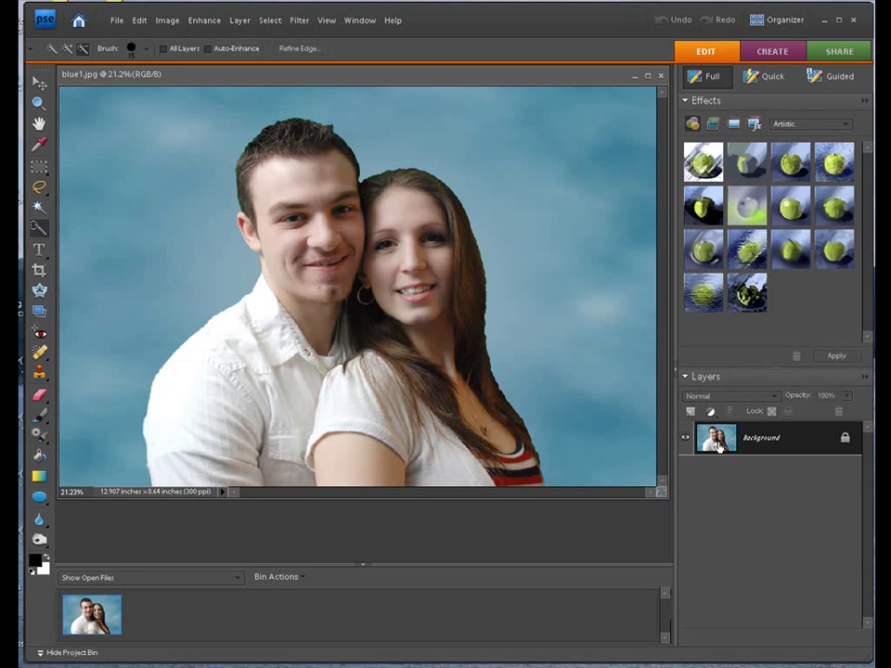
- Duplicate the Background layer of blue1.jpg into Layer 1 with Ctrl+J
{"action": "key", "text": "ctrl+j"}
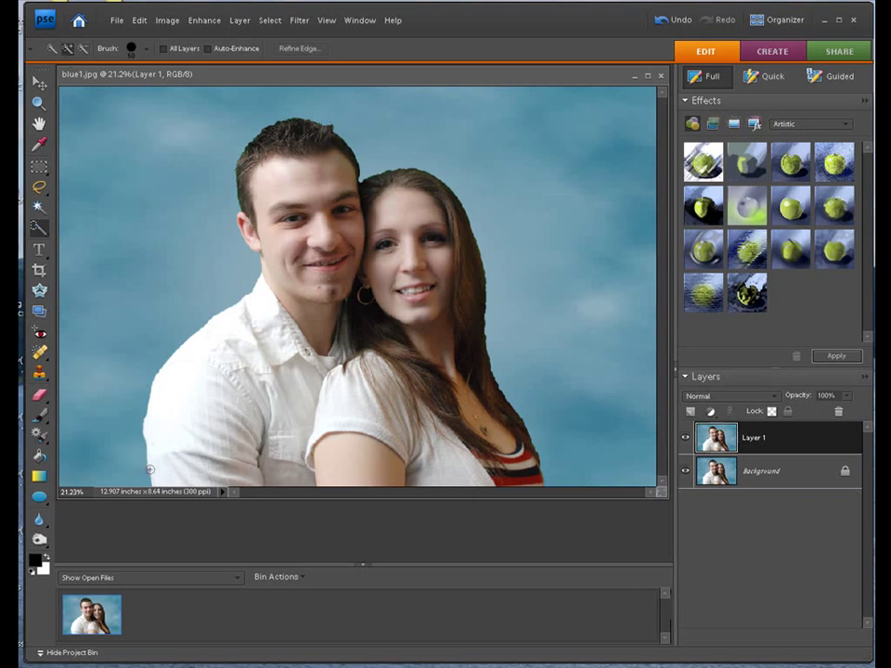
- Quick-select the man's shoulder, neck, face, hair and shirt to complete the couple's selection
{"action": "mouse_move", "coordinate": [150, 470]}
{"action": "left_mouse_down"}
{"action": "mouse_move", "coordinate": [175, 398]}
{"action": "mouse_move", "coordinate": [192, 372]}
{"action": "left_mouse_up"}
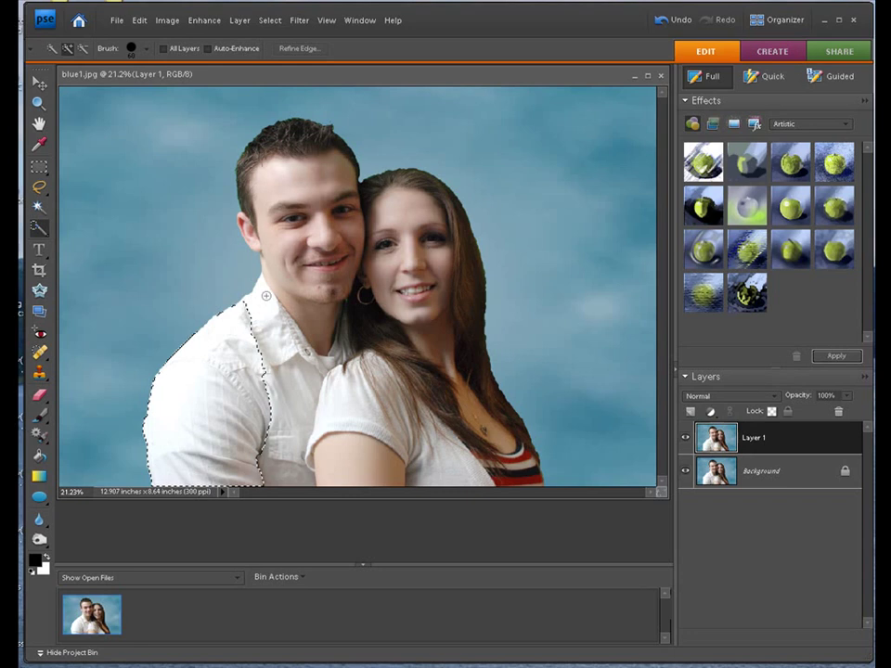
{"action": "left_click_drag", "start_coordinate": [265, 296], "coordinate": [202, 215]}
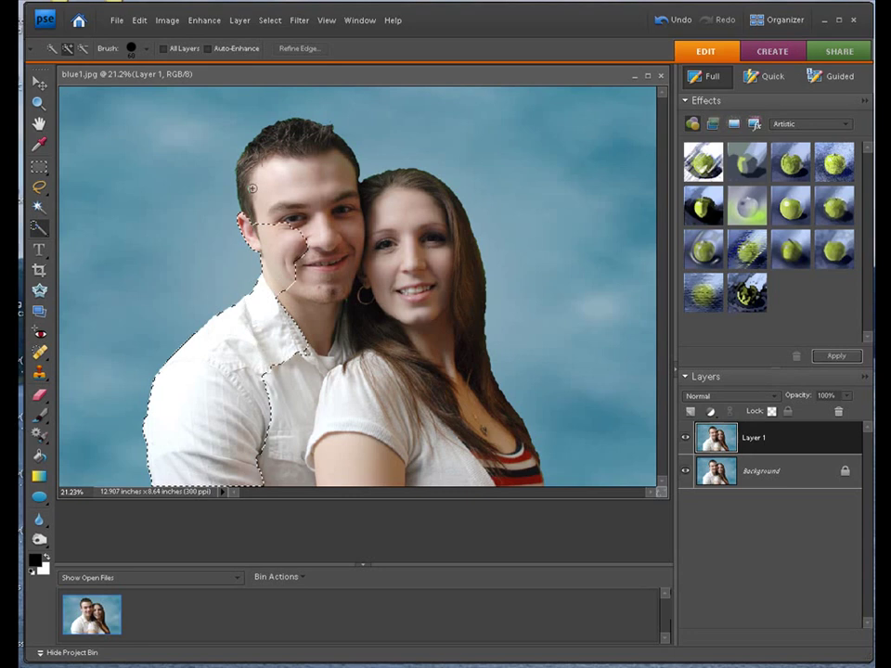
{"action": "mouse_move", "coordinate": [252, 189]}
{"action": "left_mouse_down"}
{"action": "mouse_move", "coordinate": [259, 145]}
{"action": "mouse_move", "coordinate": [376, 184]}
{"action": "mouse_move", "coordinate": [409, 173]}
{"action": "mouse_move", "coordinate": [447, 195]}
{"action": "mouse_move", "coordinate": [464, 289]}
{"action": "mouse_move", "coordinate": [371, 390]}
{"action": "left_mouse_up"}
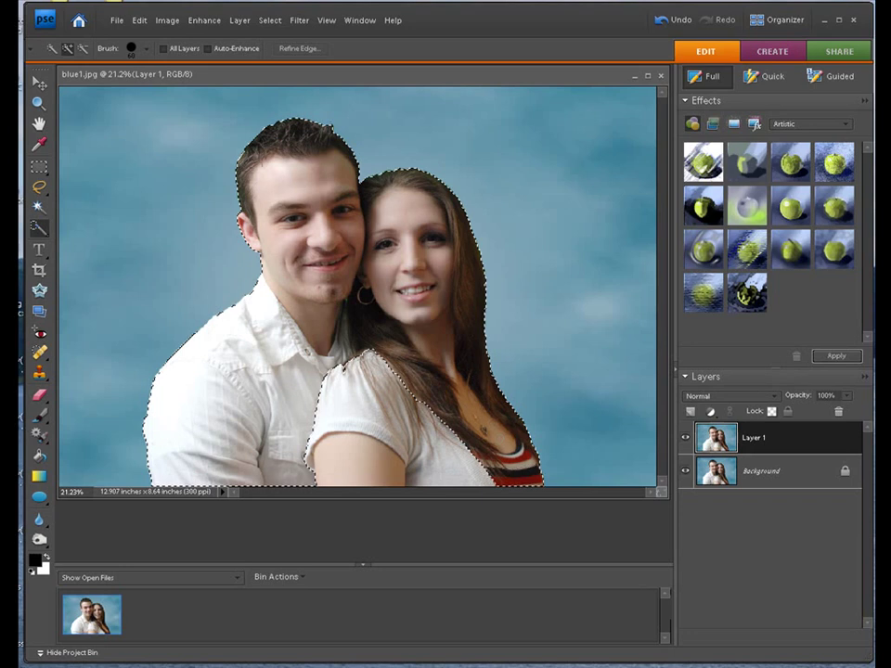
{"action": "mouse_move", "coordinate": [328, 360]}
{"action": "left_mouse_down"}
{"action": "mouse_move", "coordinate": [307, 361]}
{"action": "mouse_move", "coordinate": [295, 342]}
{"action": "mouse_move", "coordinate": [255, 358]}
{"action": "mouse_move", "coordinate": [298, 424]}
{"action": "left_mouse_up"}
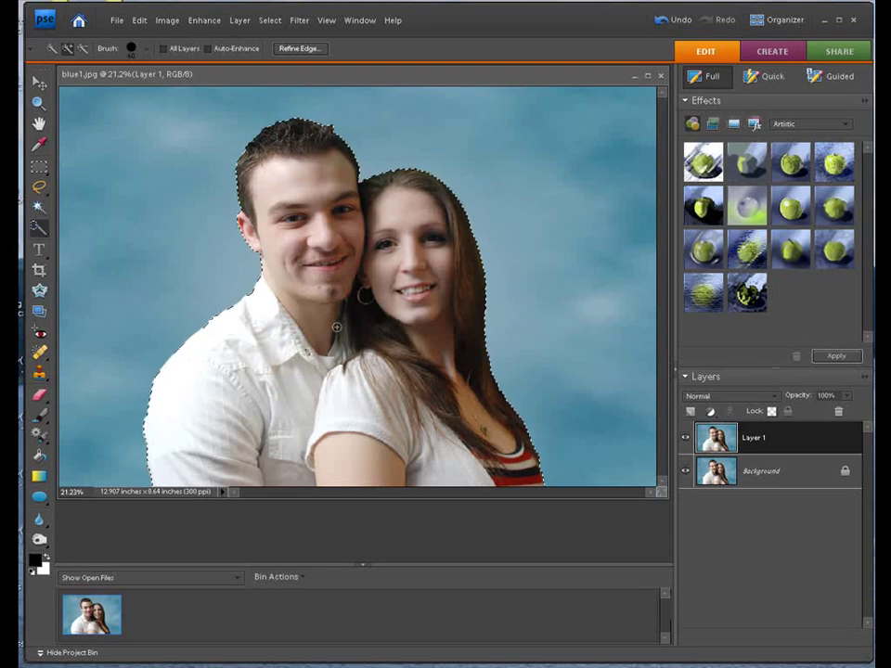
- Run Filter > optikVerve Labs > Virtual Photographer on the couple photo
{"action": "left_click", "coordinate": [301, 24]}
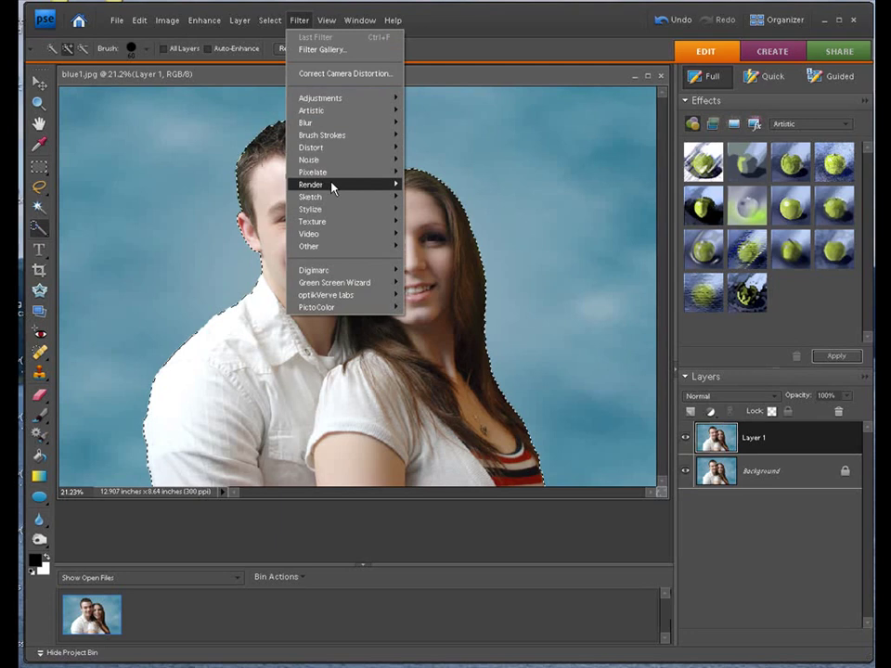
{"action": "mouse_move", "coordinate": [328, 297]}
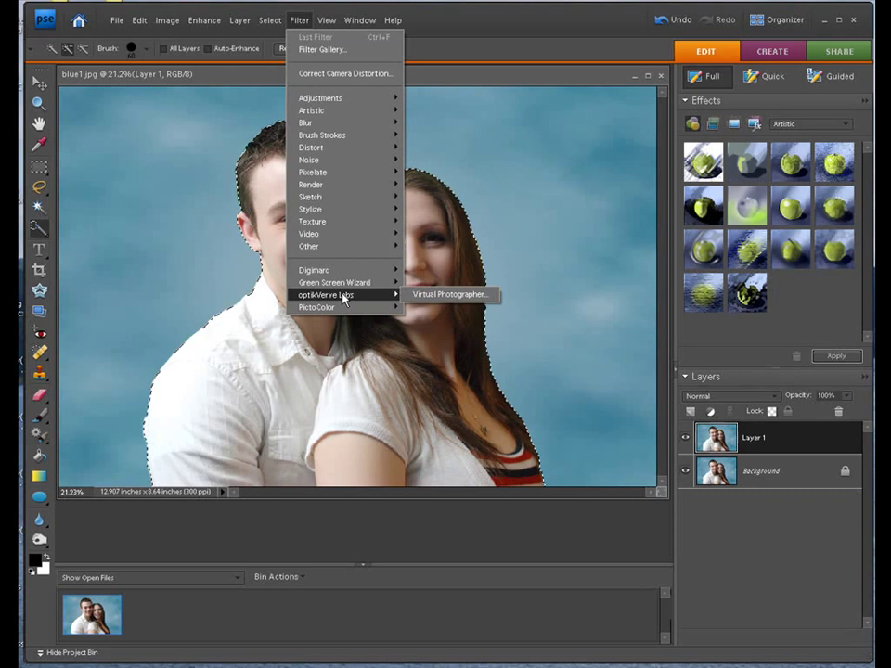
{"action": "left_click", "coordinate": [440, 296]}
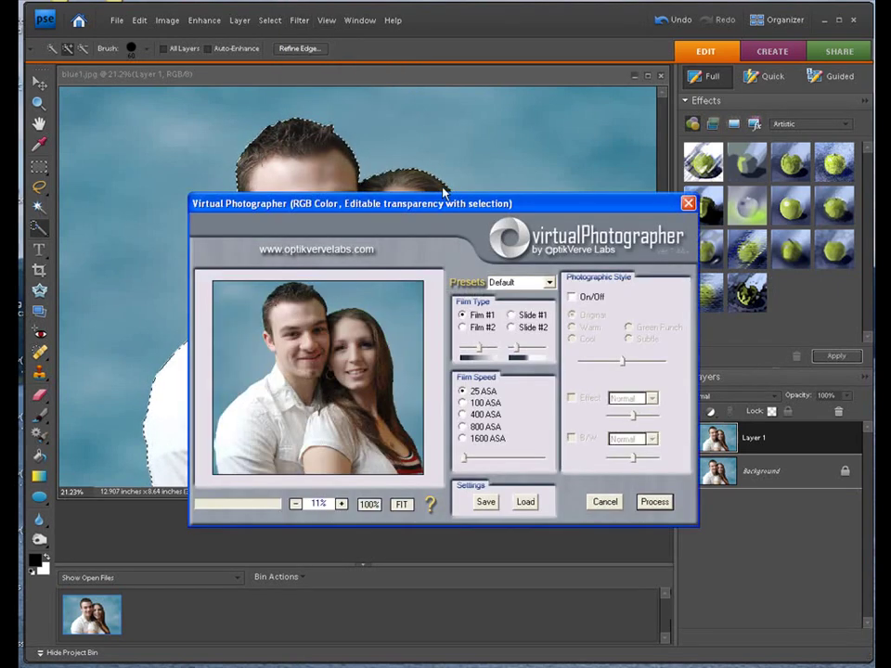
- Move the Virtual Photographer dialog and preview the Dreamy, Glamour and Photocopy presets in turn
{"action": "left_click_drag", "start_coordinate": [440, 208], "coordinate": [382, 49]}
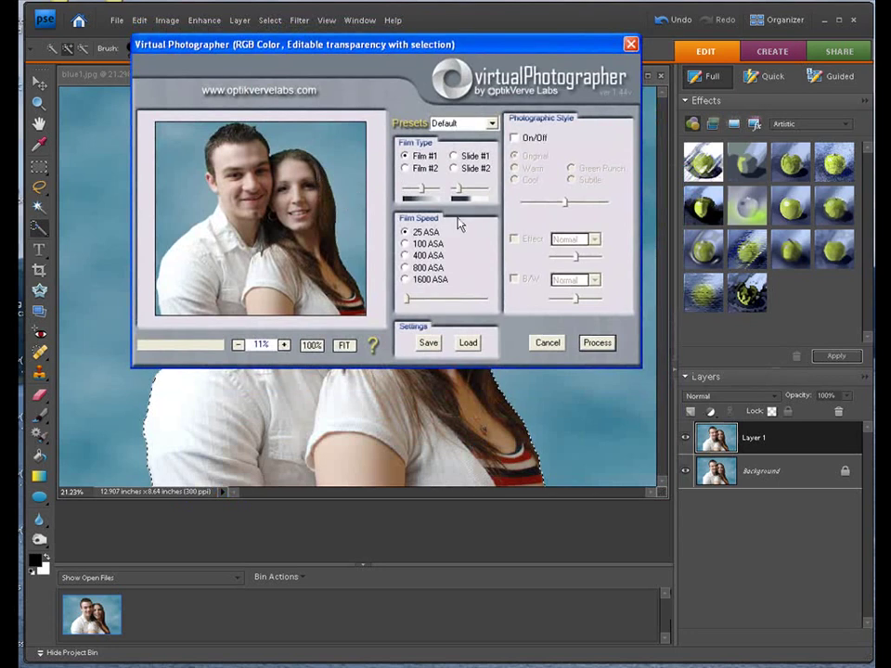
{"action": "left_click", "coordinate": [493, 124]}
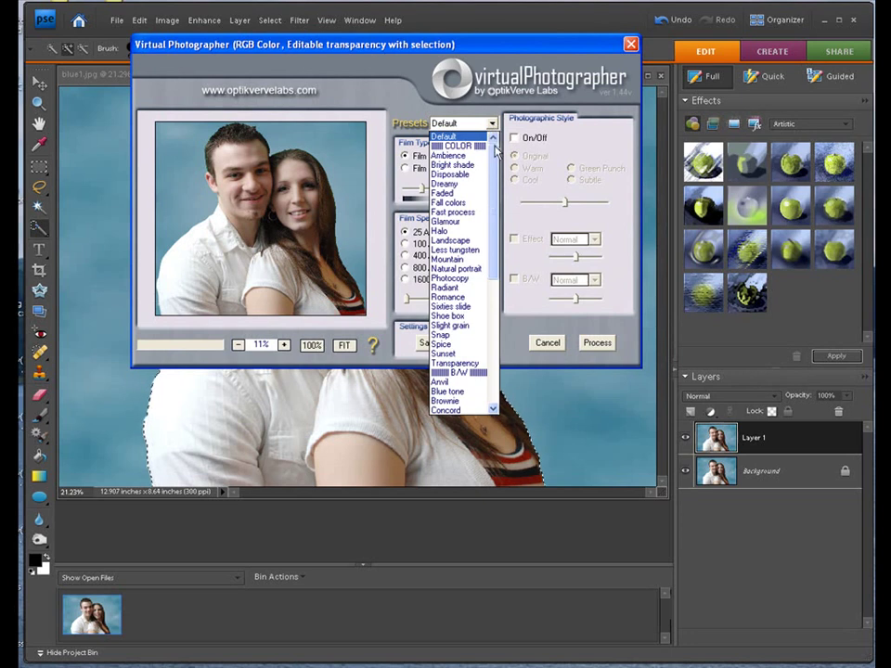
{"action": "left_click", "coordinate": [443, 185]}
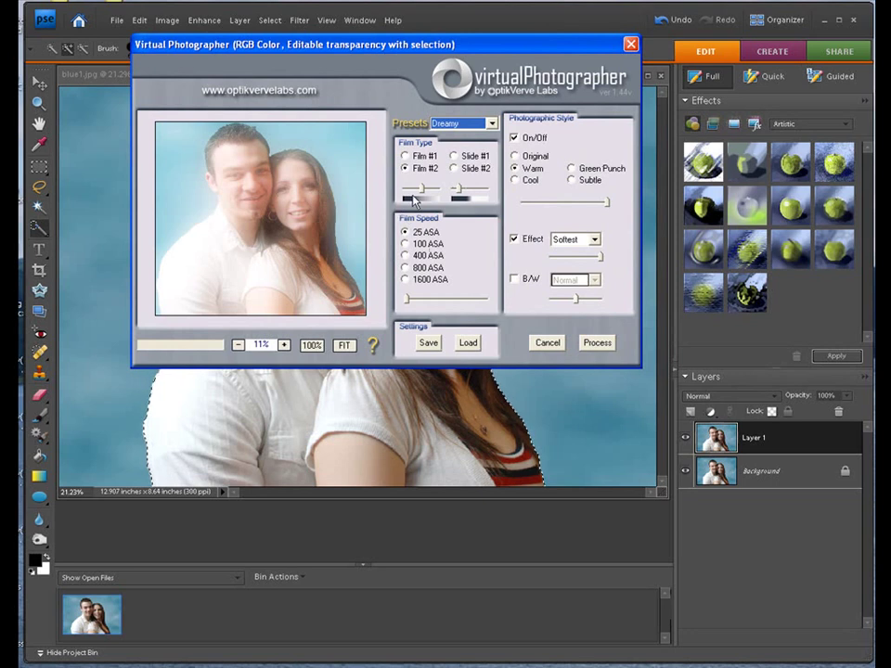
{"action": "left_click", "coordinate": [492, 123]}
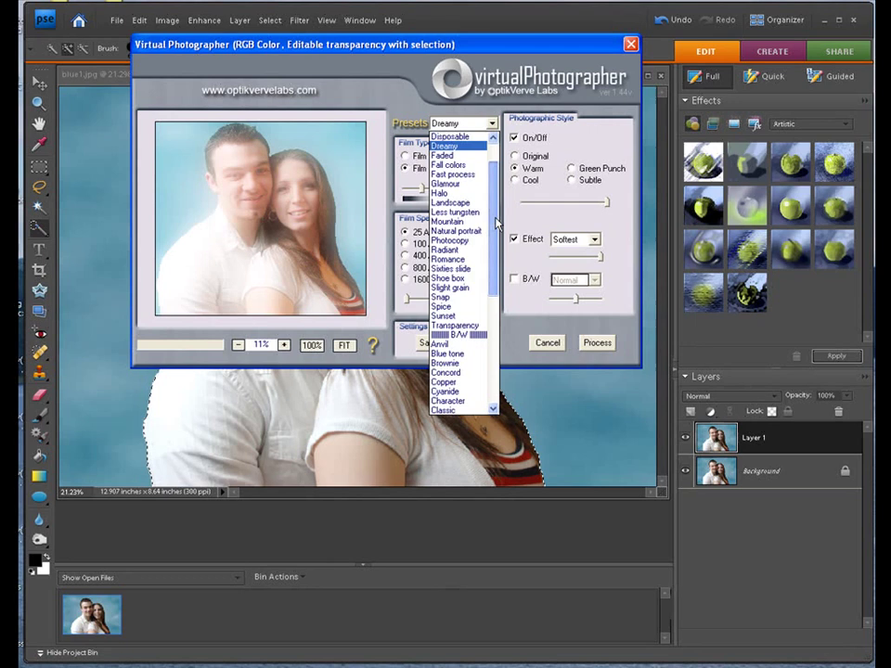
{"action": "scroll", "coordinate": [455, 191], "scroll_direction": "up", "scroll_amount": 2}
{"action": "left_click", "coordinate": [453, 225]}
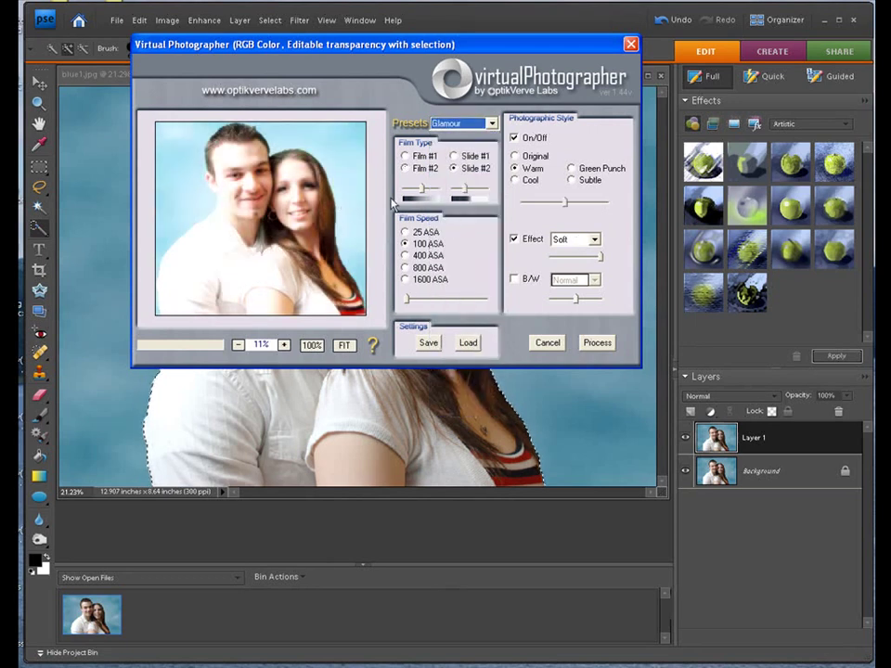
{"action": "left_click", "coordinate": [492, 123]}
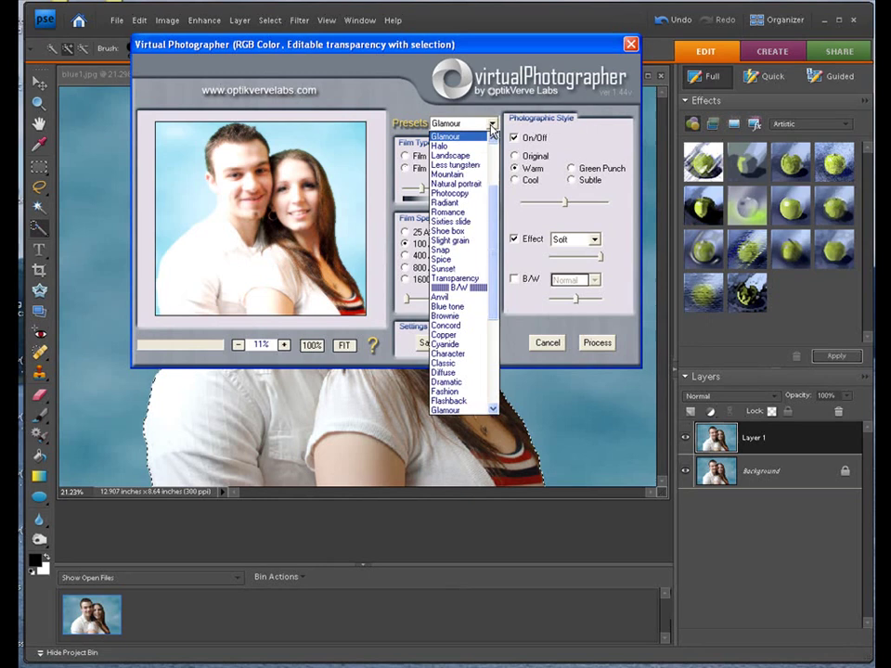
{"action": "left_click", "coordinate": [461, 194]}
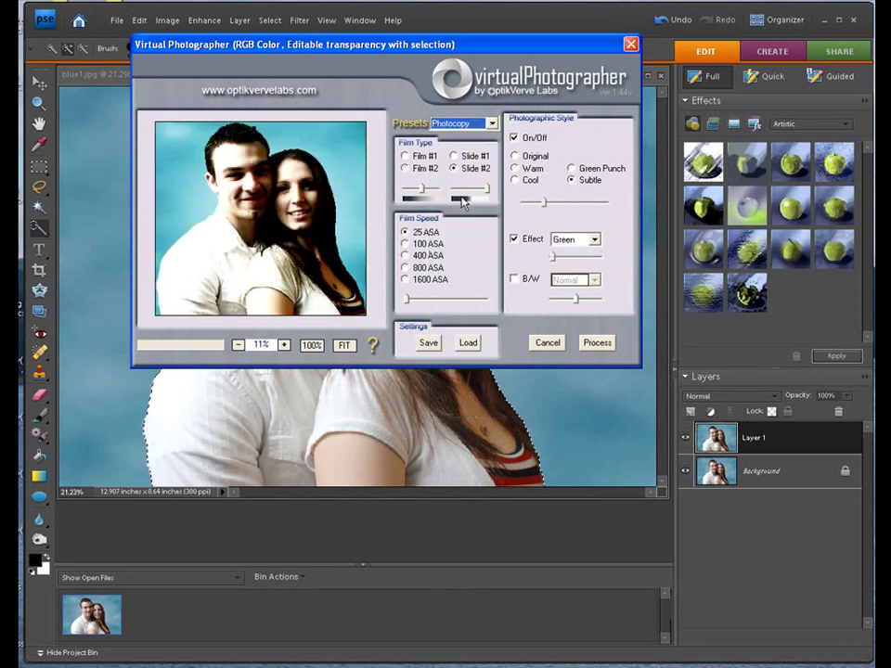
{"action": "left_click", "coordinate": [492, 124]}
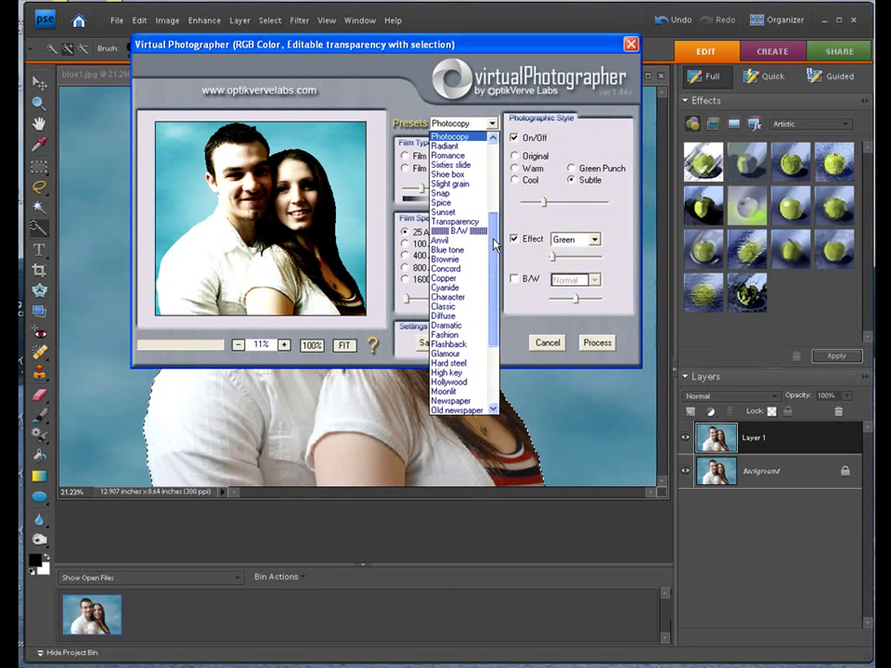
{"action": "left_click_drag", "start_coordinate": [495, 244], "coordinate": [489, 176]}
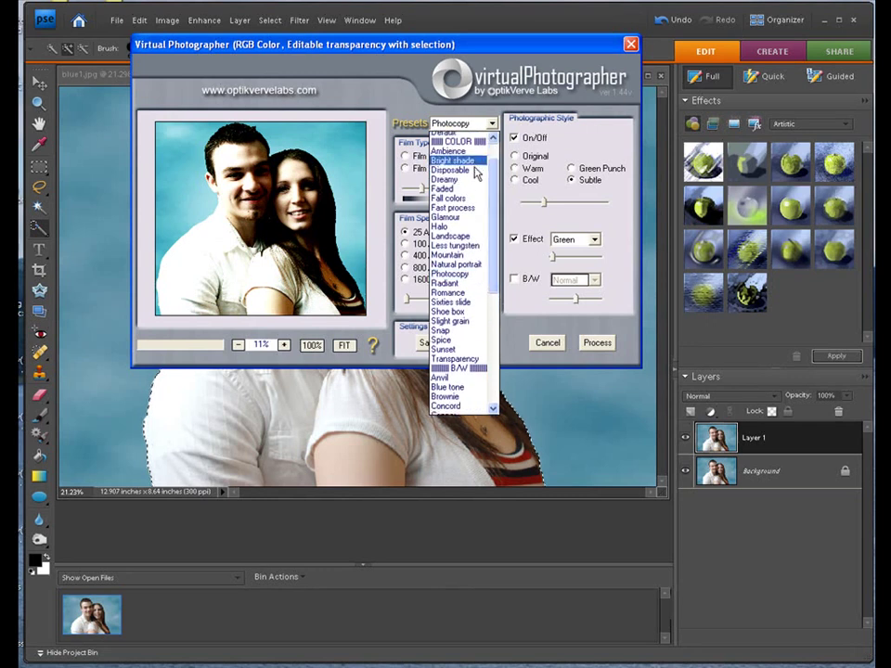
- Apply the Bright shade preset, move the dialog right, and toggle the photographic style off and on
{"action": "left_click", "coordinate": [475, 167]}
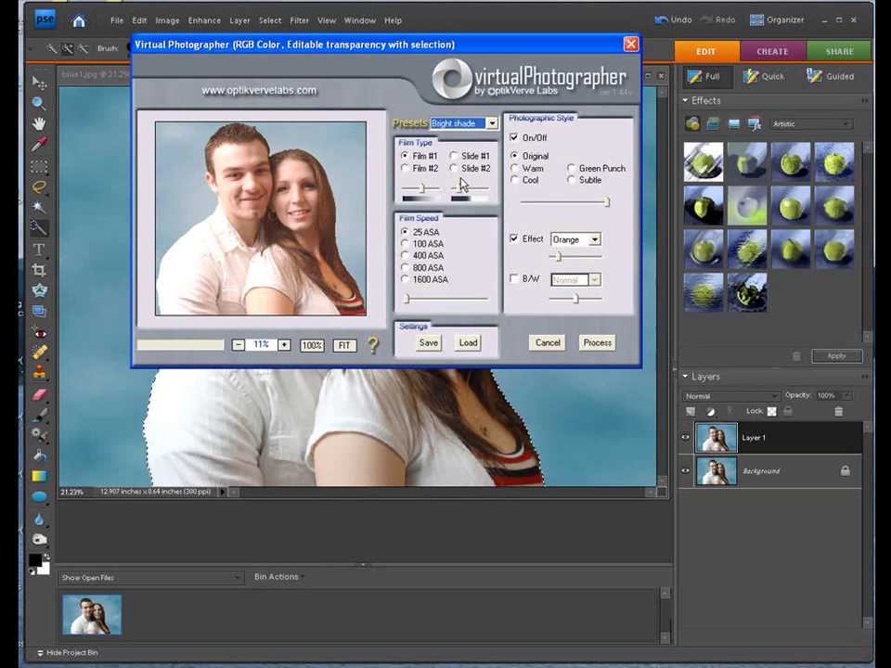
{"action": "left_click_drag", "start_coordinate": [369, 53], "coordinate": [615, 52]}
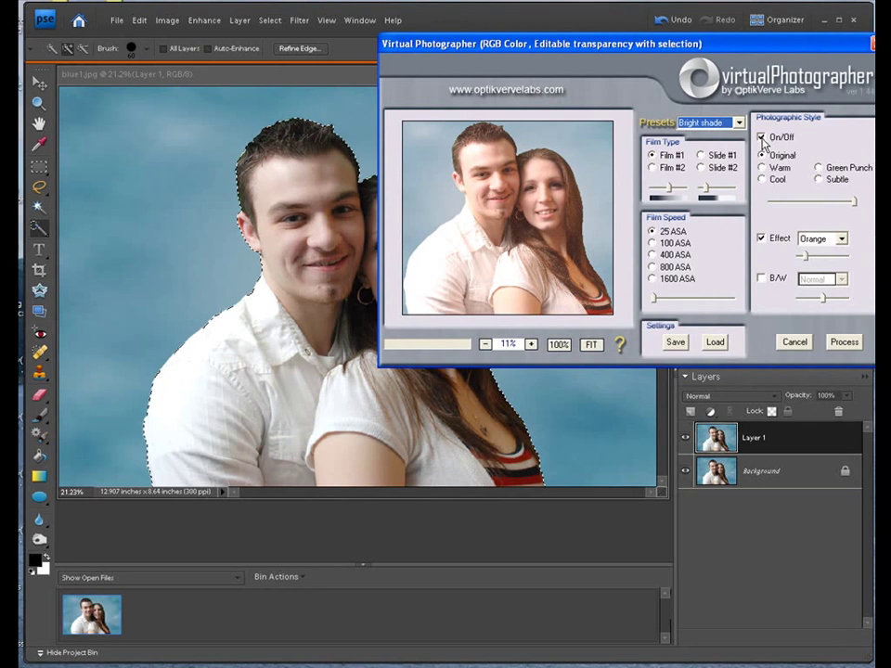
{"action": "left_click", "coordinate": [762, 138]}
{"action": "left_click", "coordinate": [762, 138]}
{"action": "left_click", "coordinate": [762, 138]}
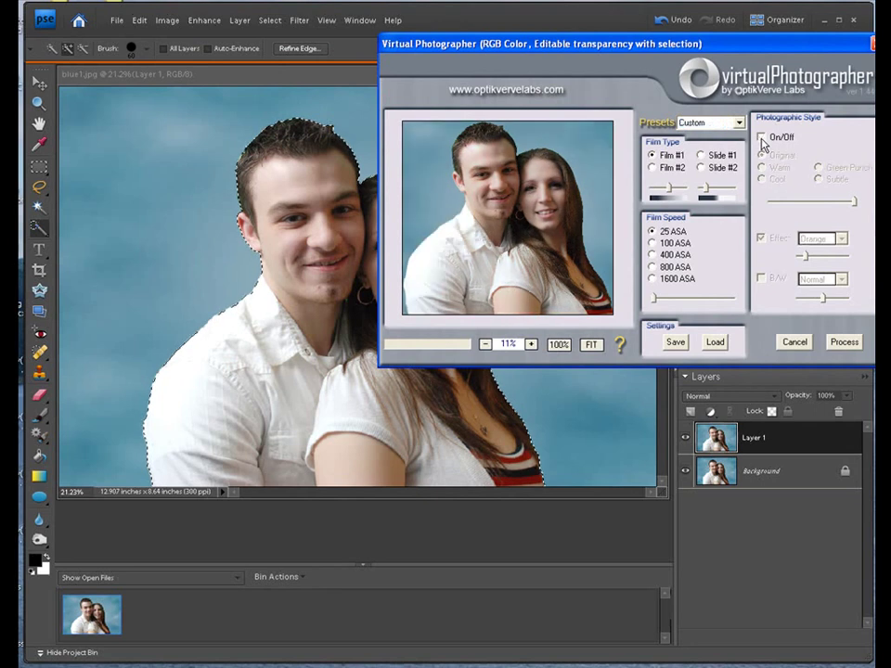
{"action": "left_click", "coordinate": [762, 138]}
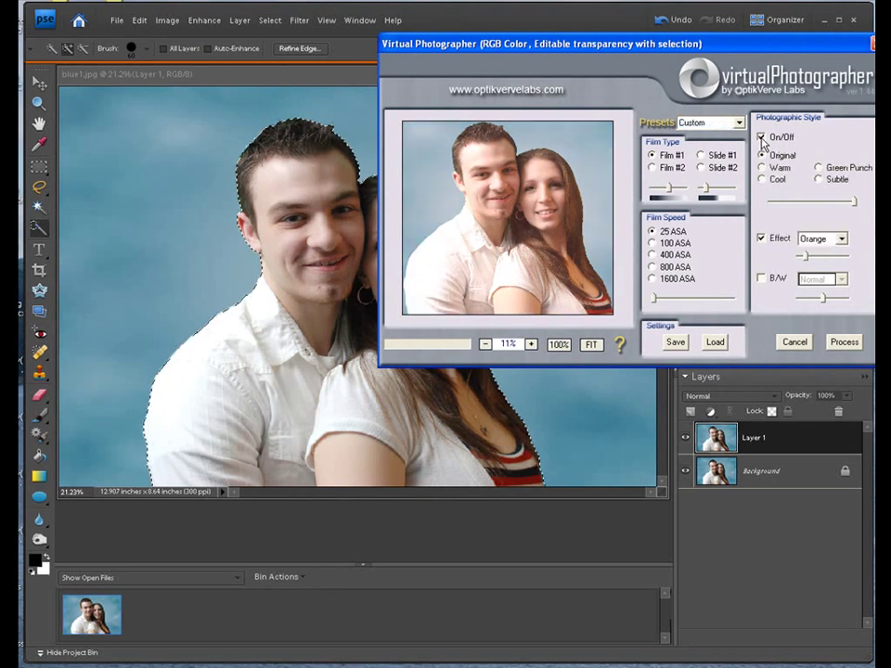
{"action": "left_click", "coordinate": [841, 239]}
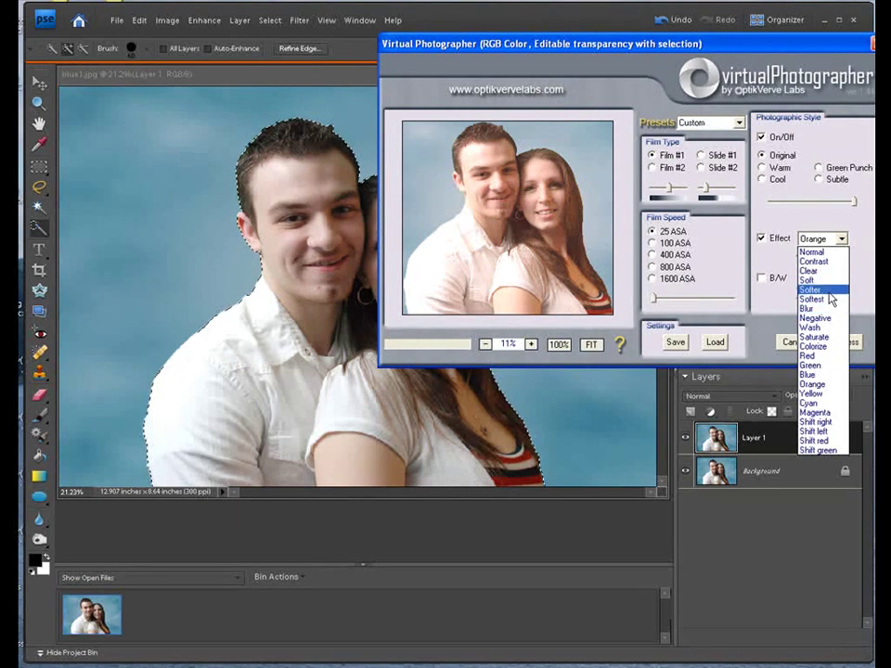
- Change the effect to Softer at reduced strength and try different Film Speed settings
{"action": "left_click", "coordinate": [821, 290]}
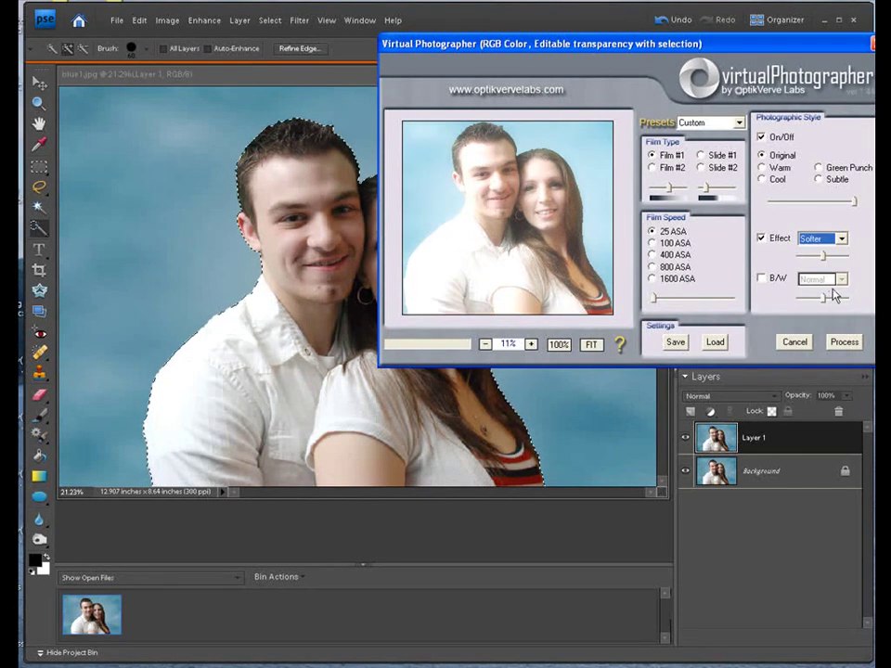
{"action": "left_click_drag", "start_coordinate": [823, 257], "coordinate": [816, 262]}
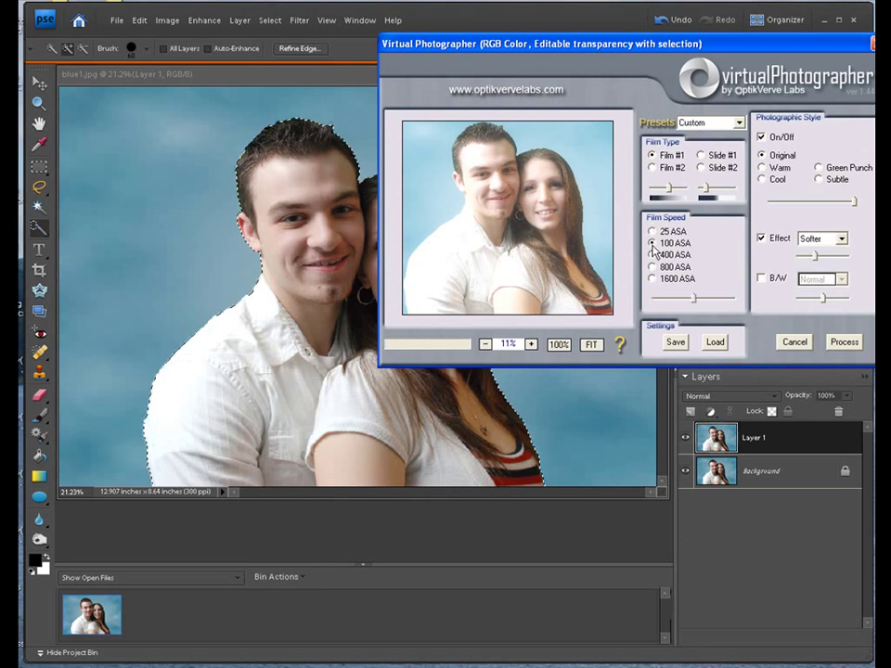
{"action": "left_click", "coordinate": [653, 255]}
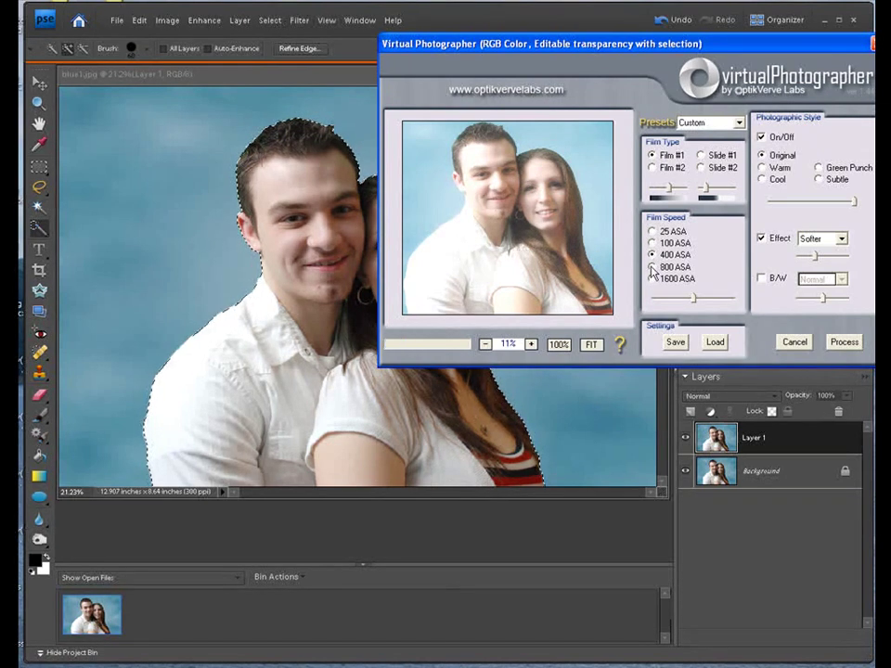
{"action": "left_click", "coordinate": [653, 279]}
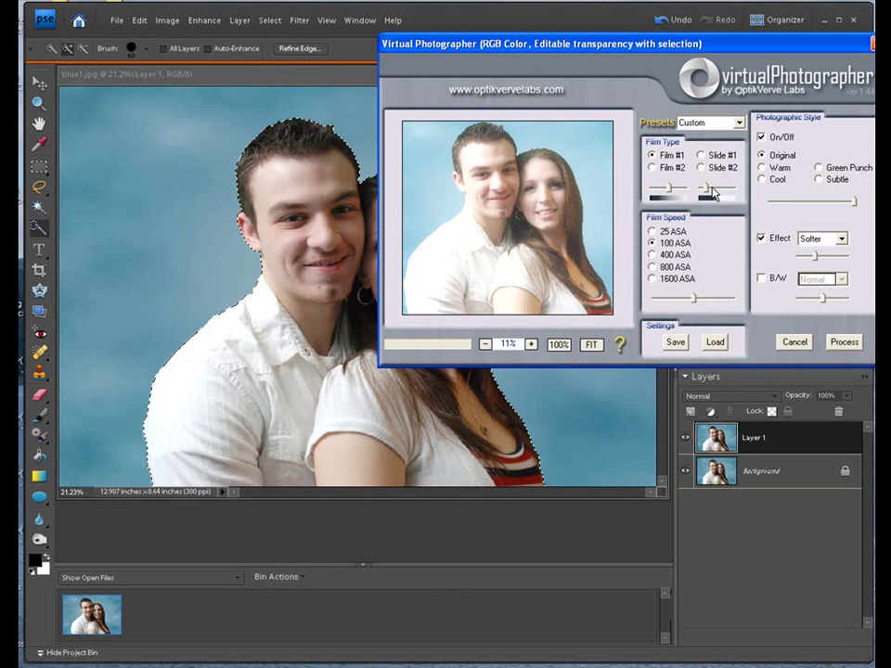
- Preview the couple with the sepia black-and-white Character preset
{"action": "left_click", "coordinate": [740, 124]}
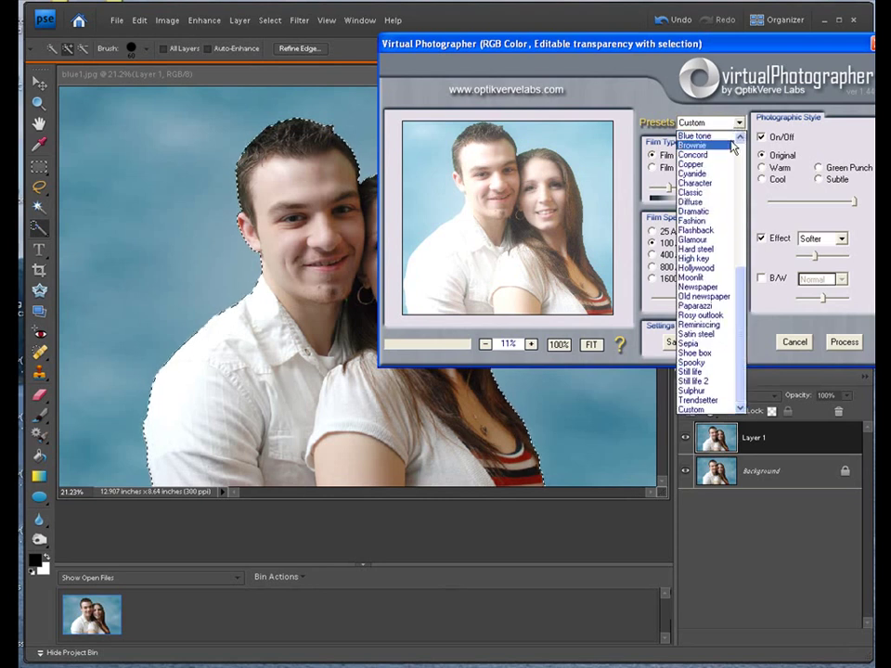
{"action": "left_click", "coordinate": [721, 184]}
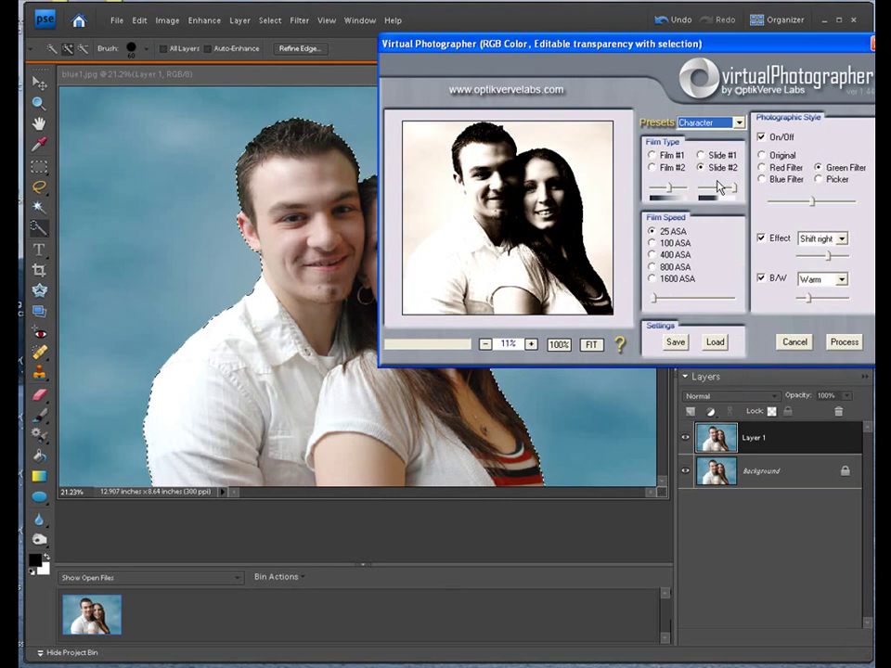
{"action": "left_click", "coordinate": [739, 123]}
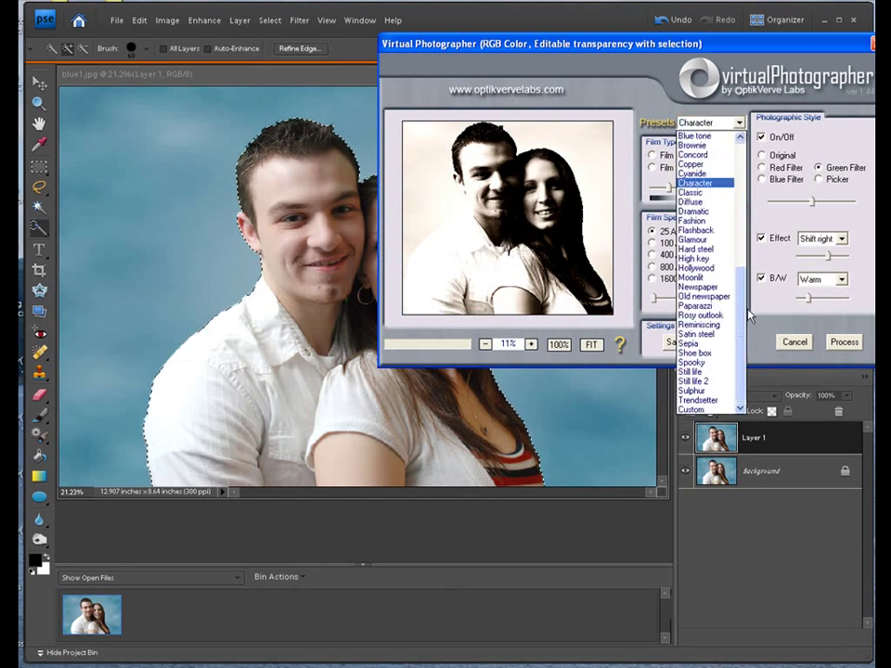
{"action": "scroll", "coordinate": [743, 306], "scroll_direction": "up", "scroll_amount": 6}
{"action": "left_click_drag", "start_coordinate": [743, 239], "coordinate": [747, 191]}
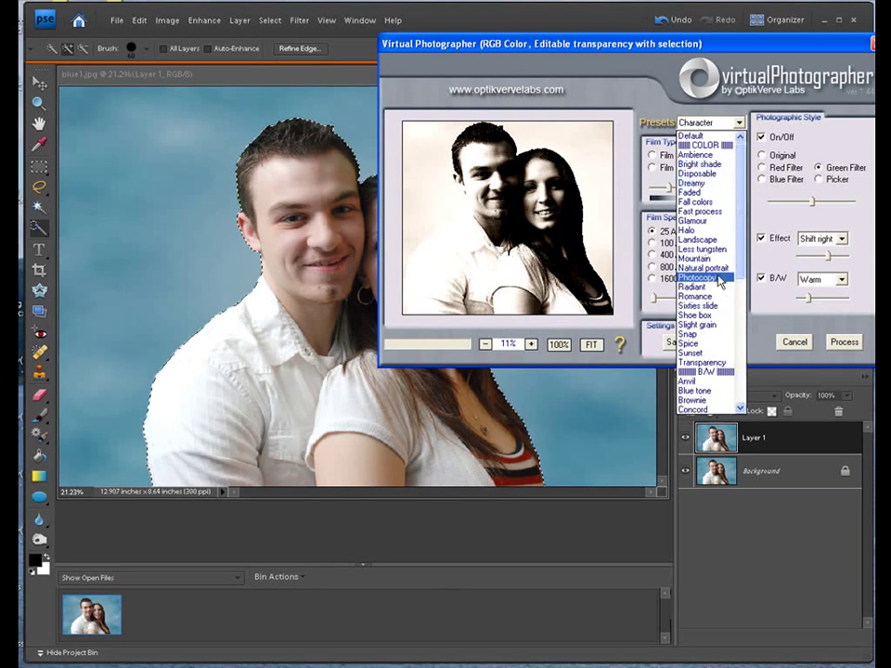
- Apply the Glamour preset, try the Cool, Green Punch, Subtle and Original styles, then choose Warm
{"action": "left_click", "coordinate": [689, 221]}
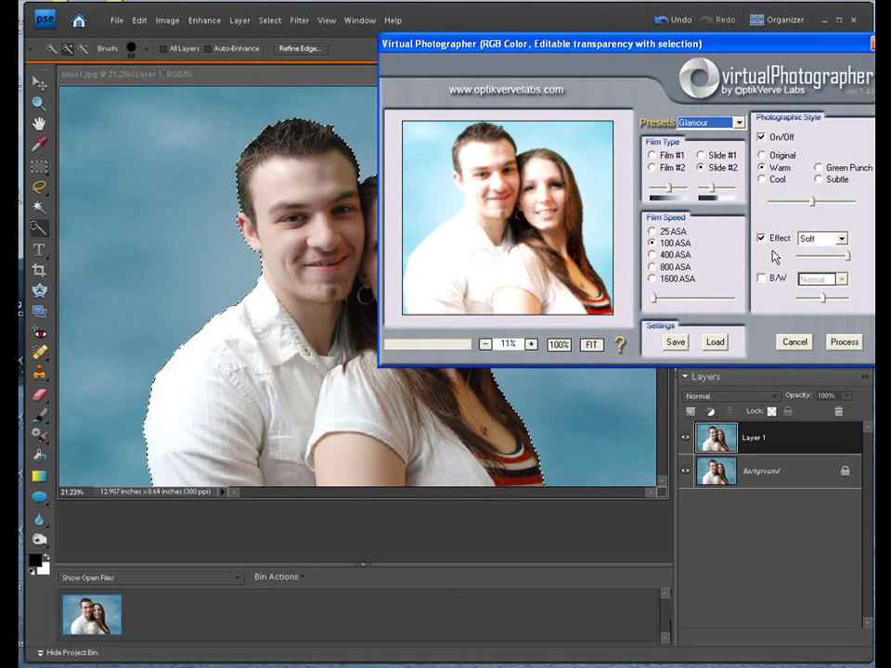
{"action": "left_click", "coordinate": [777, 183]}
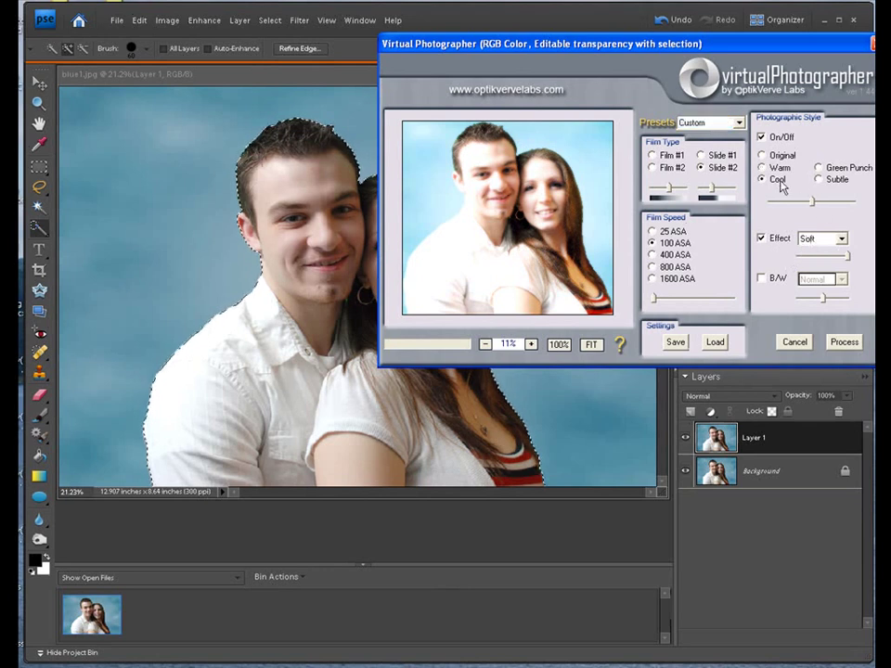
{"action": "left_click", "coordinate": [818, 170]}
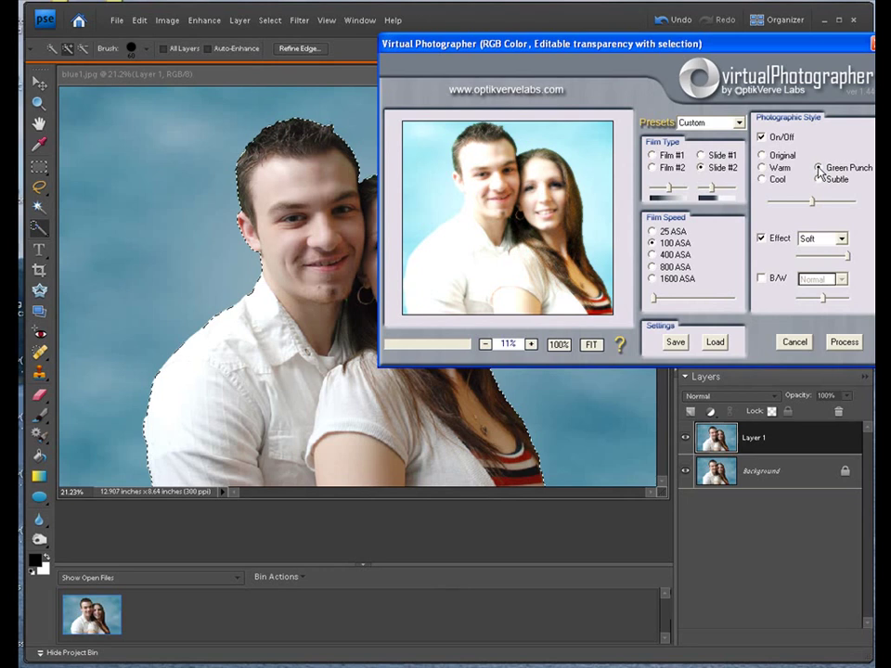
{"action": "left_click", "coordinate": [818, 181]}
{"action": "left_click", "coordinate": [779, 159]}
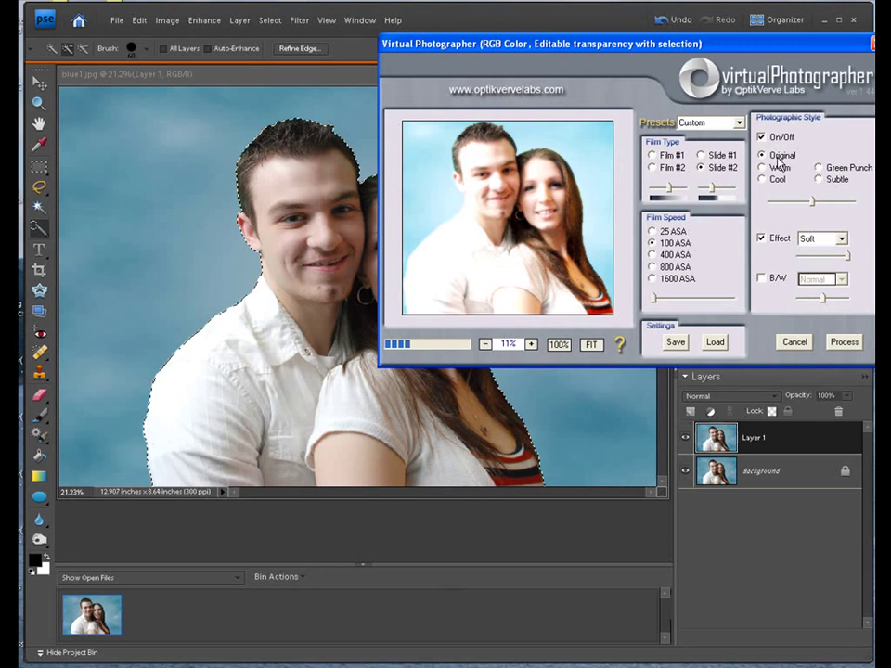
{"action": "left_click", "coordinate": [778, 167]}
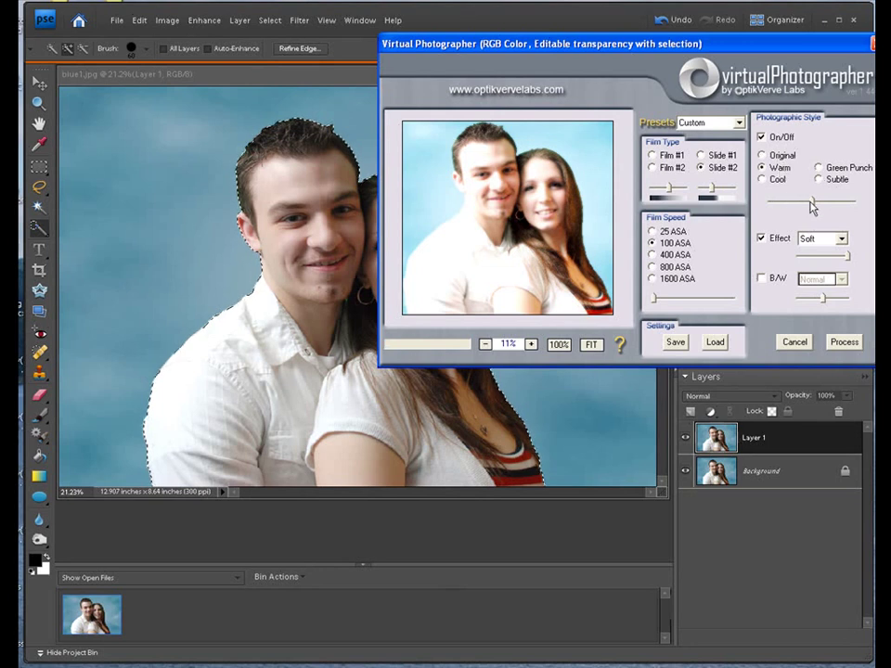
- Set the Warm style strength to 6 and move the dialog up and left
{"action": "left_click_drag", "start_coordinate": [814, 206], "coordinate": [848, 216]}
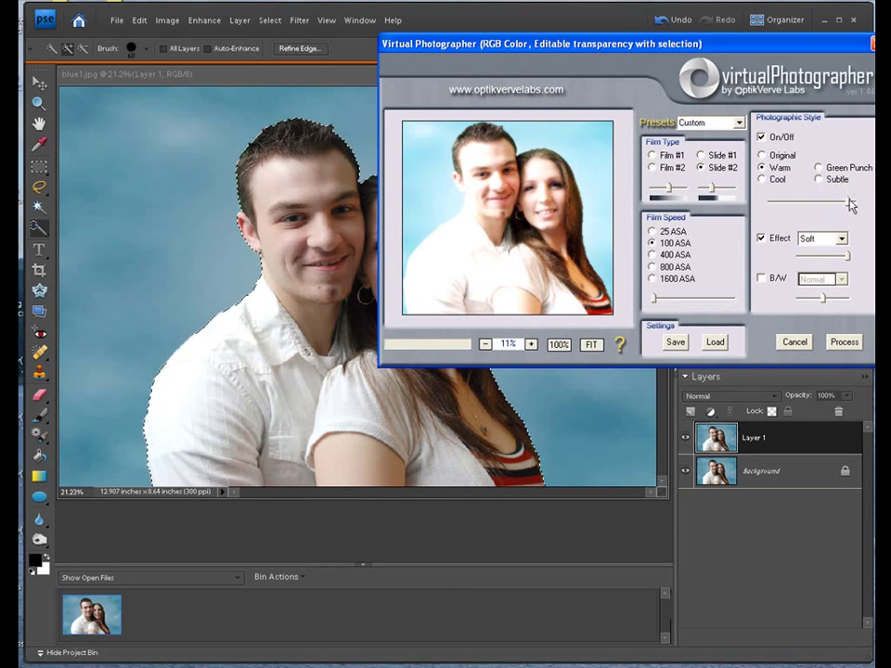
{"action": "left_click_drag", "start_coordinate": [846, 201], "coordinate": [815, 195]}
{"action": "left_click_drag", "start_coordinate": [706, 94], "coordinate": [546, 80]}
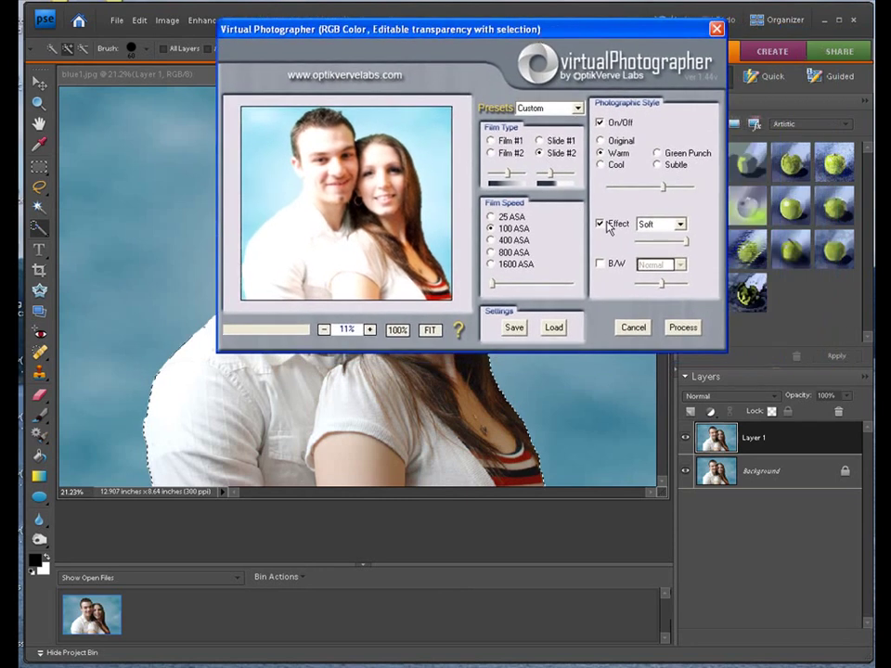
- Set the effect to Contrast with its strength lowered to 28
{"action": "left_click", "coordinate": [683, 227]}
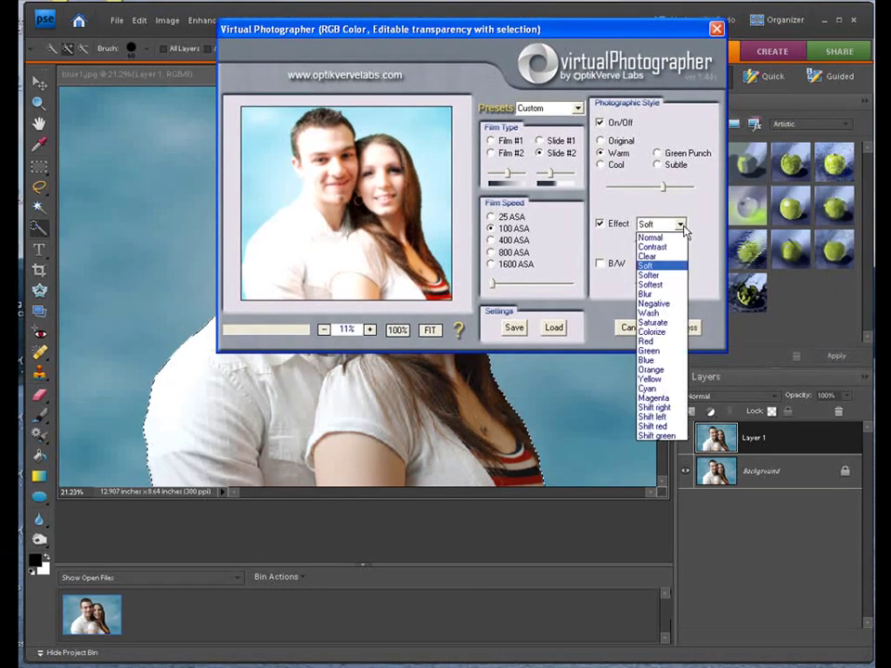
{"action": "left_click", "coordinate": [679, 248]}
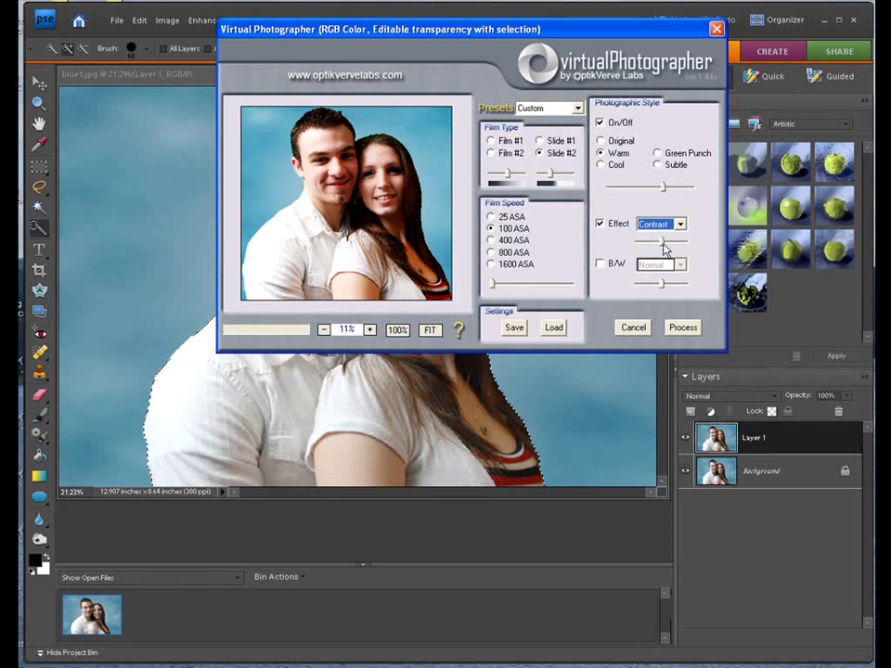
{"action": "left_click_drag", "start_coordinate": [662, 243], "coordinate": [651, 245]}
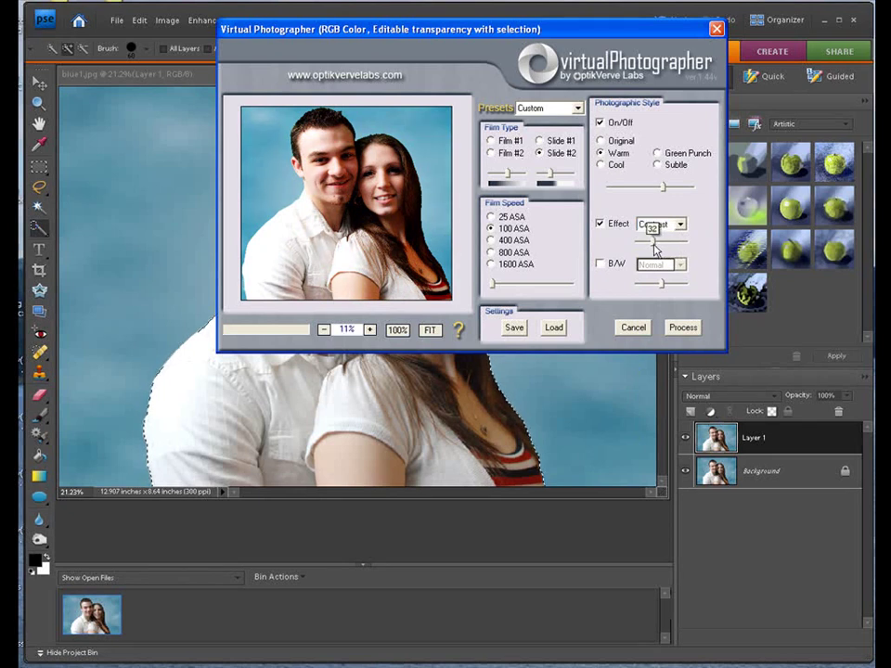
- Switch the effect to Blur and process the photo with these settings
{"action": "left_click", "coordinate": [680, 225]}
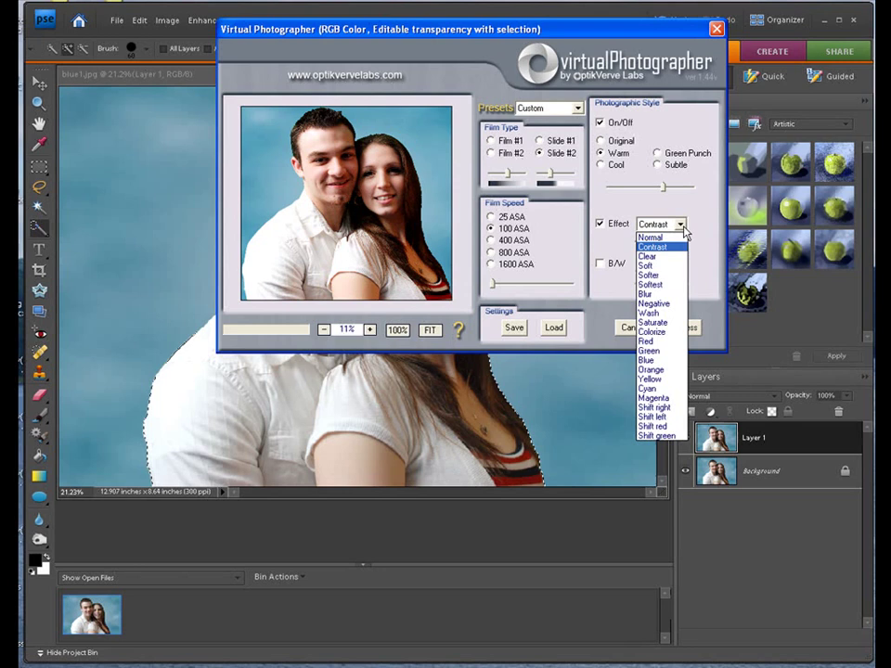
{"action": "left_click", "coordinate": [670, 295]}
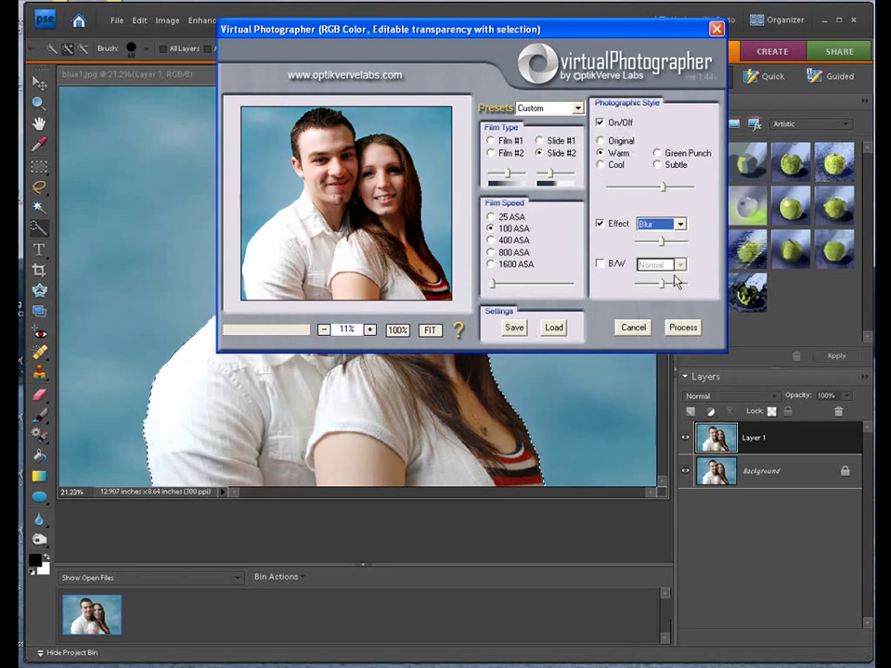
{"action": "mouse_move", "coordinate": [665, 245]}
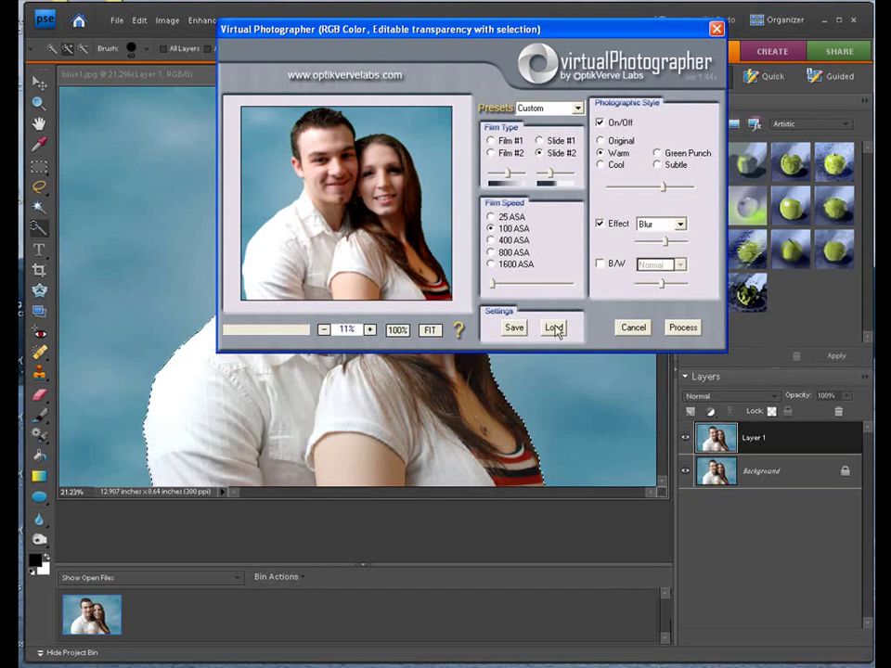
{"action": "left_click", "coordinate": [673, 328]}
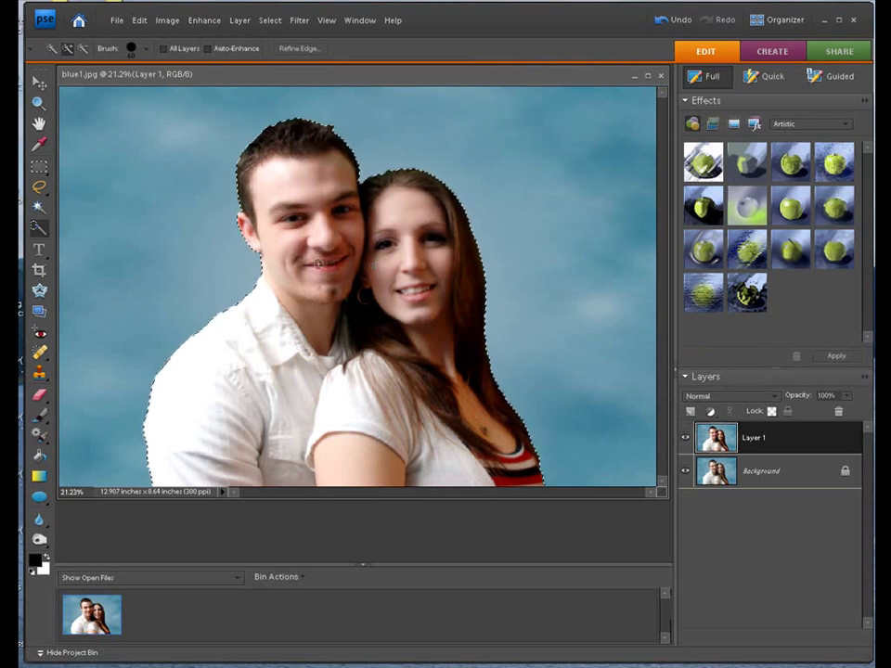
- Undo the Blur result, relaunch Virtual Photographer, and process the photo with the Natural portrait preset
{"action": "left_click", "coordinate": [143, 20]}
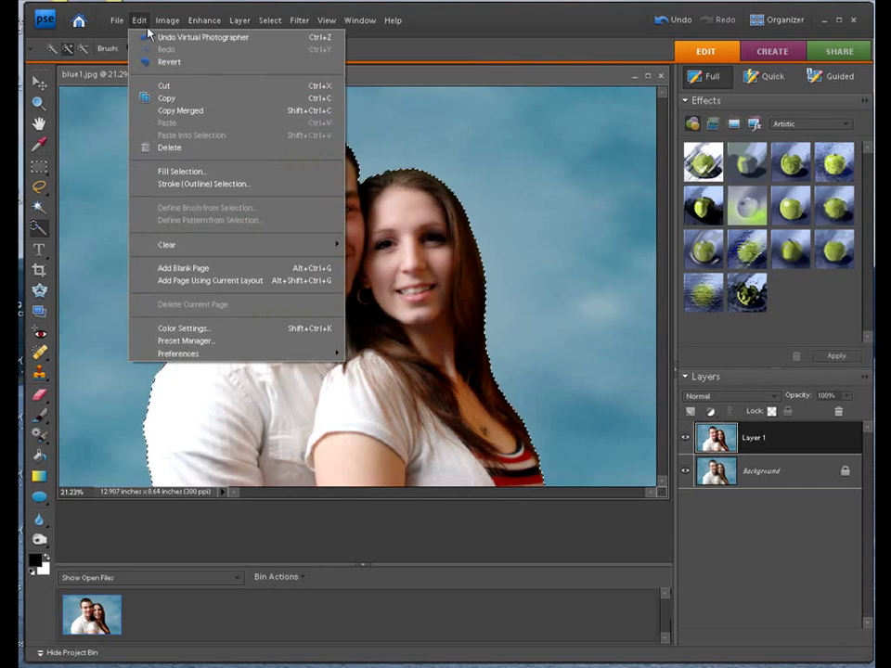
{"action": "key", "text": "Escape"}
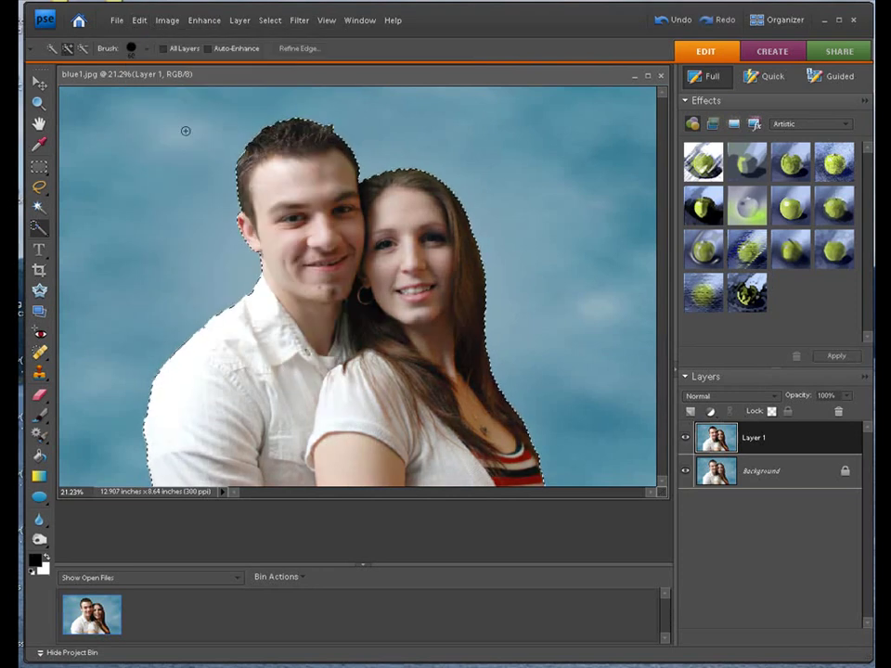
{"action": "left_click", "coordinate": [301, 22]}
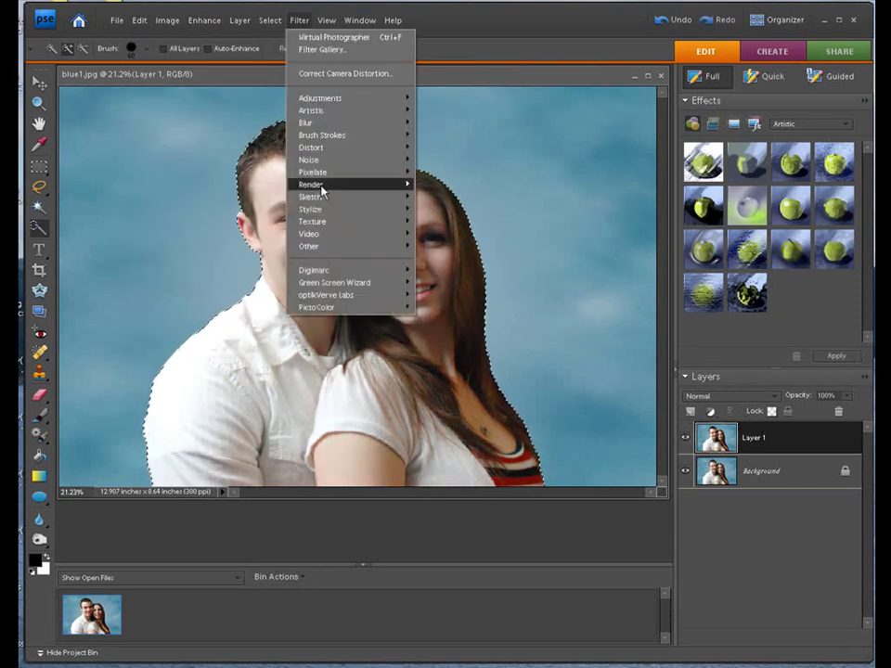
{"action": "mouse_move", "coordinate": [390, 295]}
{"action": "left_click", "coordinate": [442, 295]}
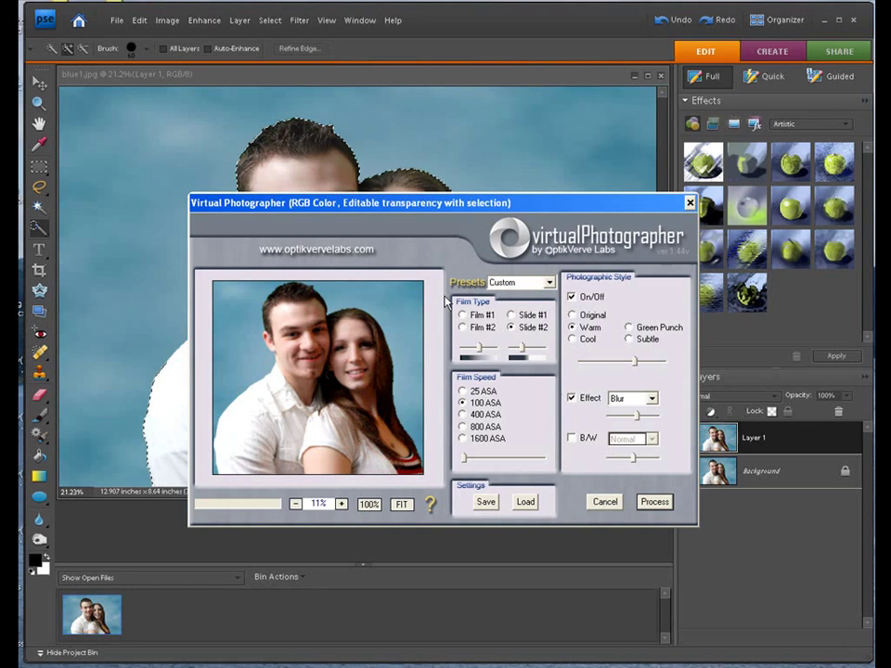
{"action": "left_click", "coordinate": [548, 283]}
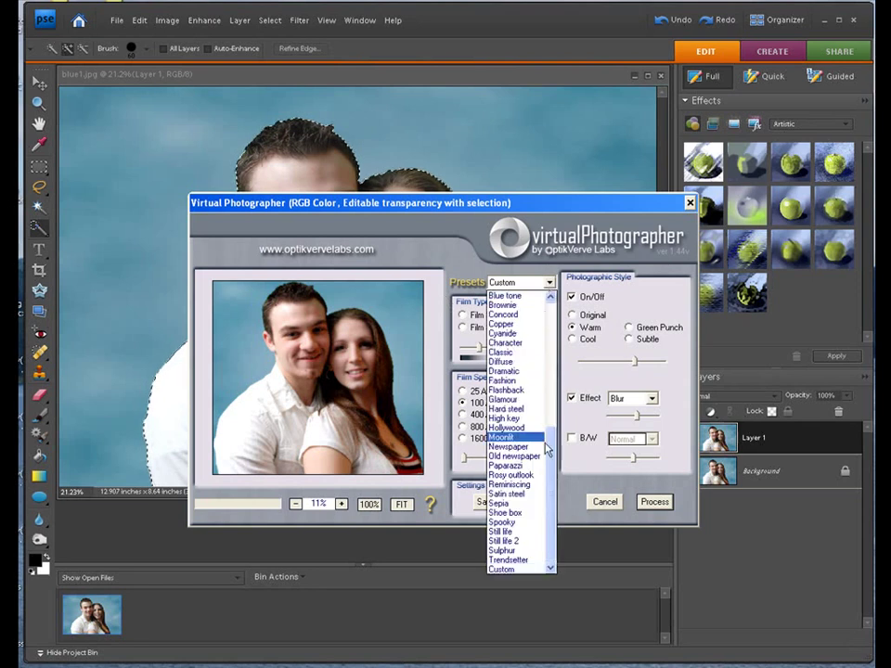
{"action": "left_click_drag", "start_coordinate": [552, 457], "coordinate": [558, 318]}
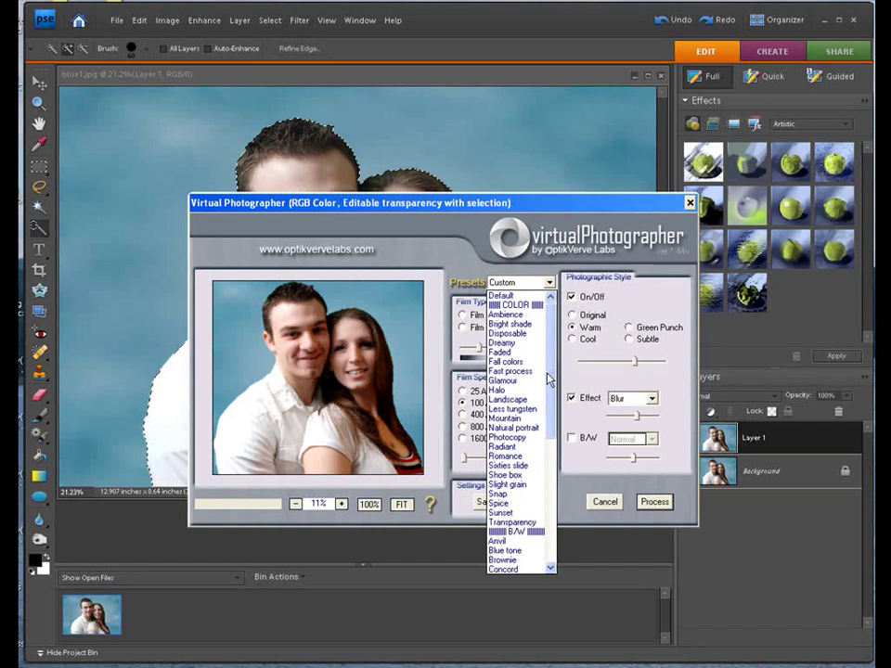
{"action": "left_click", "coordinate": [527, 428]}
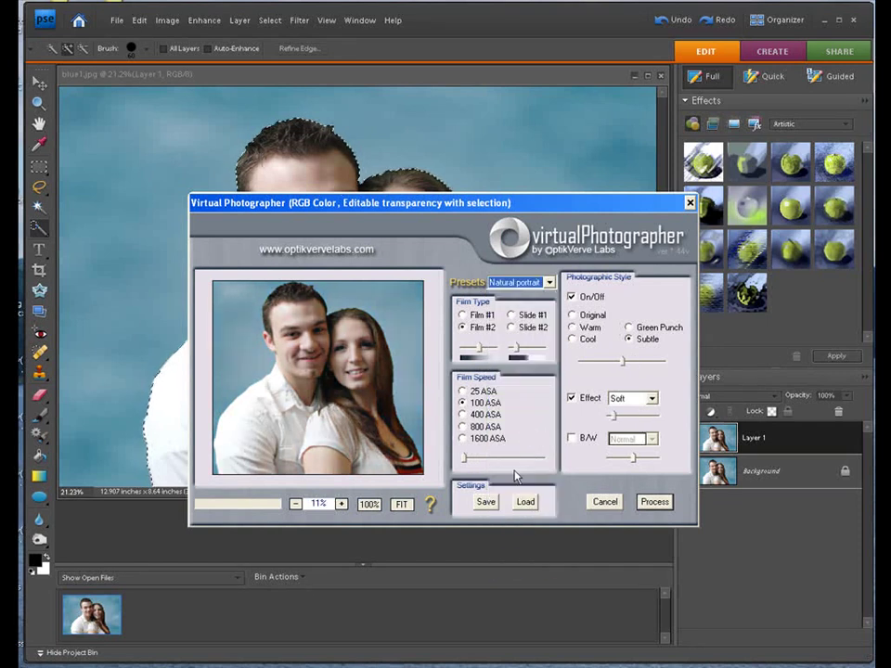
{"action": "left_click", "coordinate": [655, 502]}
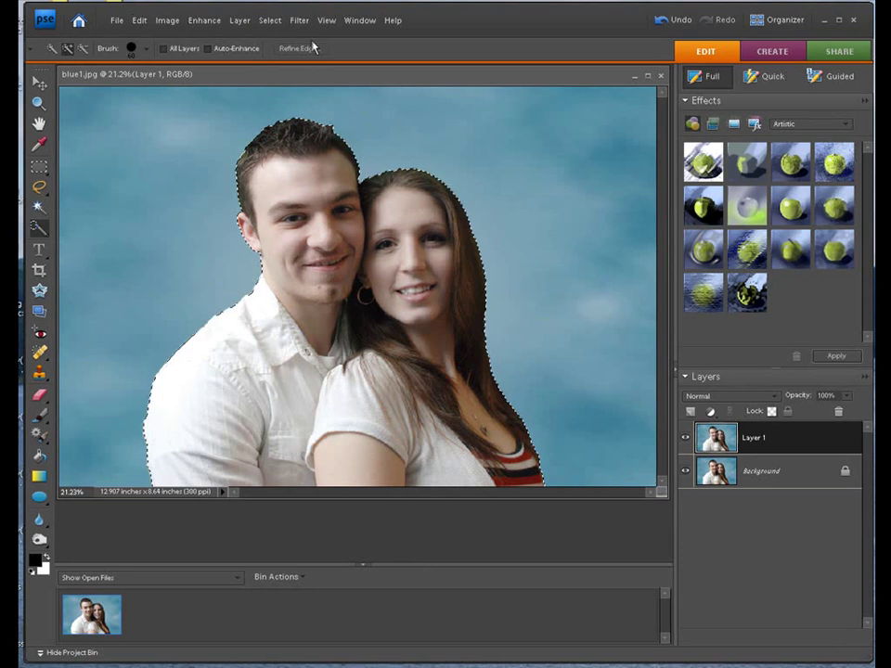
- Deselect the couple and hide the Background layer
{"action": "left_click", "coordinate": [270, 19]}
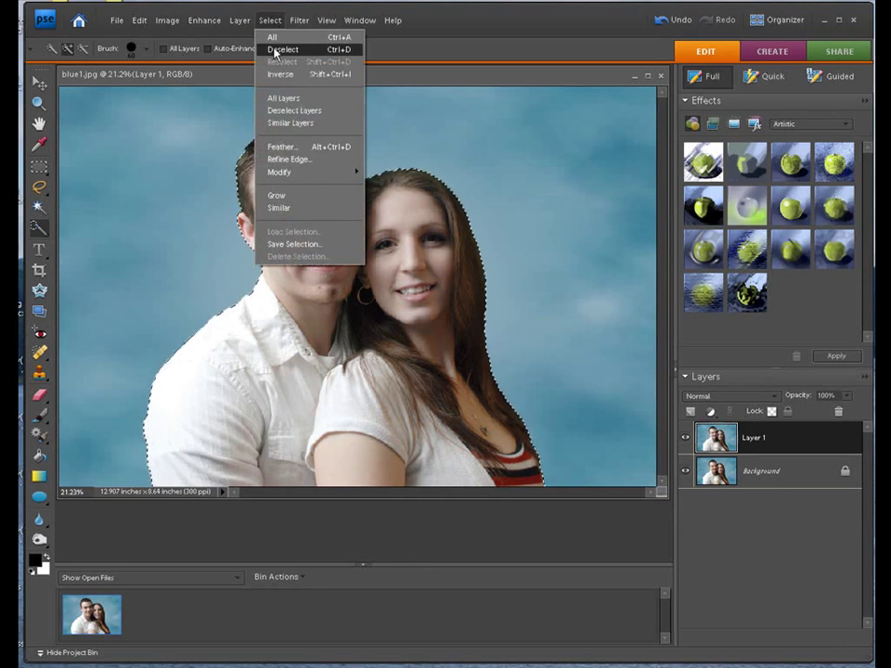
{"action": "left_click", "coordinate": [275, 49]}
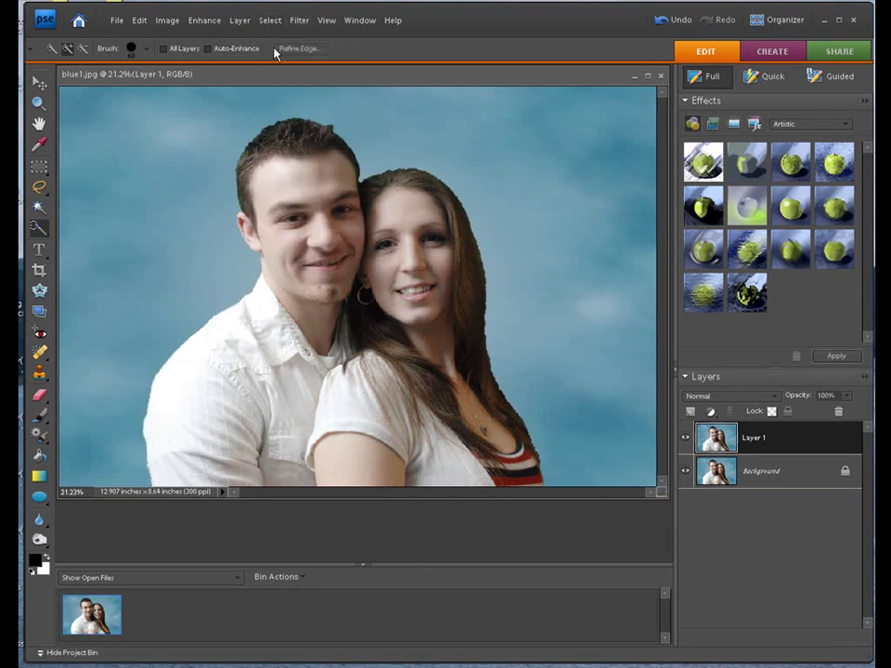
{"action": "left_click", "coordinate": [686, 472]}
- Open the Filter menu and close it without applying any filter
{"action": "left_click", "coordinate": [299, 20]}
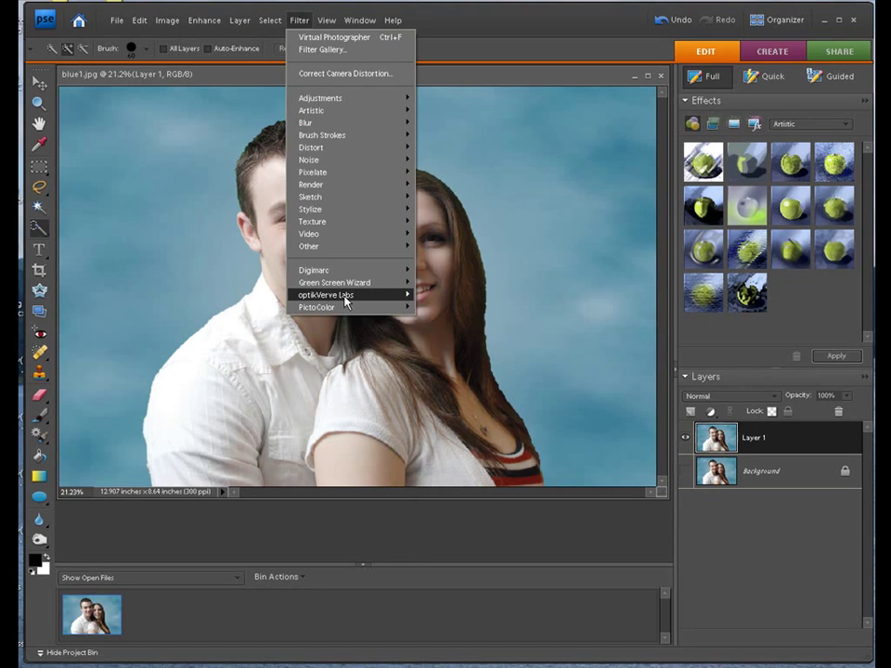
{"action": "mouse_move", "coordinate": [347, 299]}
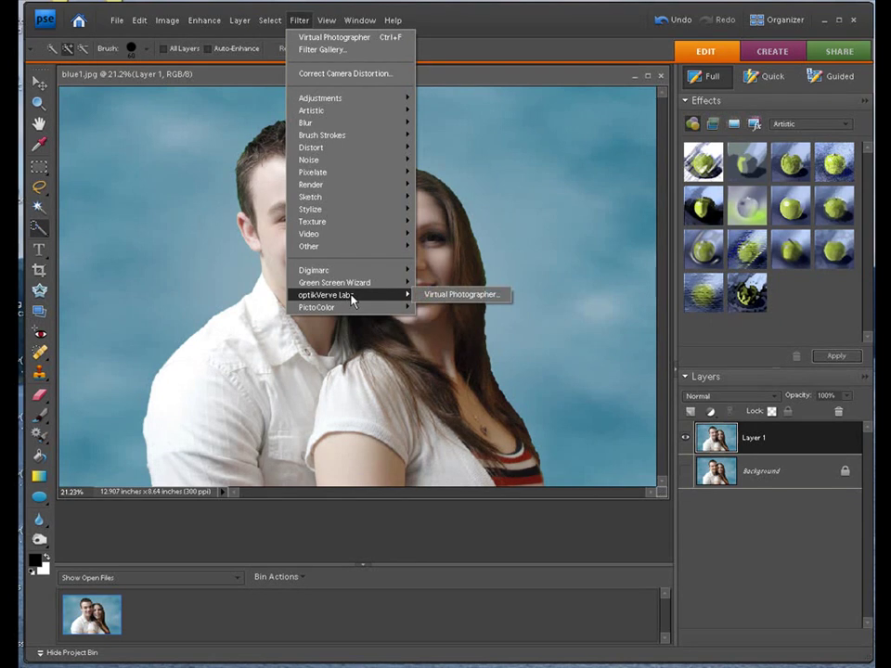
{"action": "left_click", "coordinate": [301, 23]}
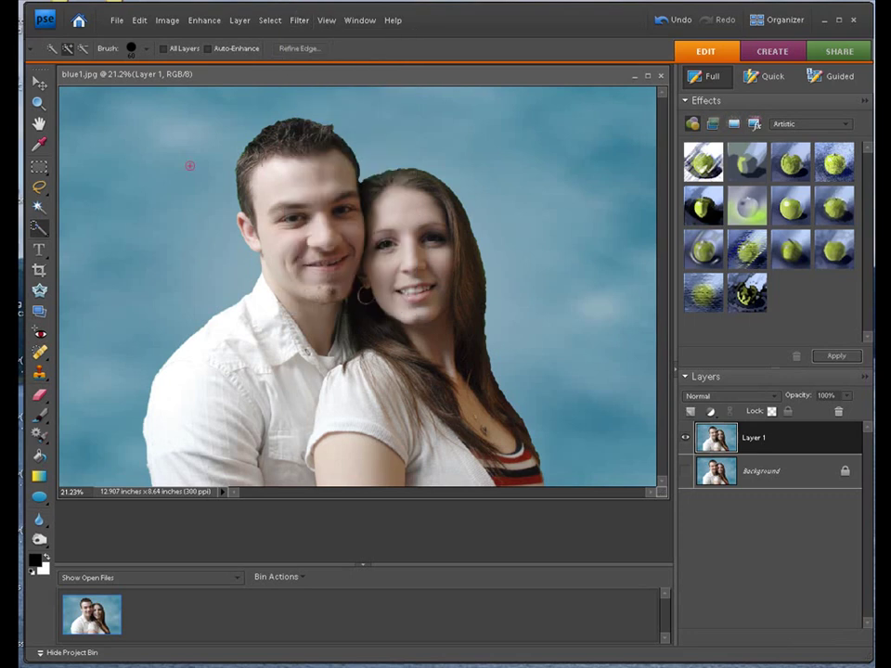